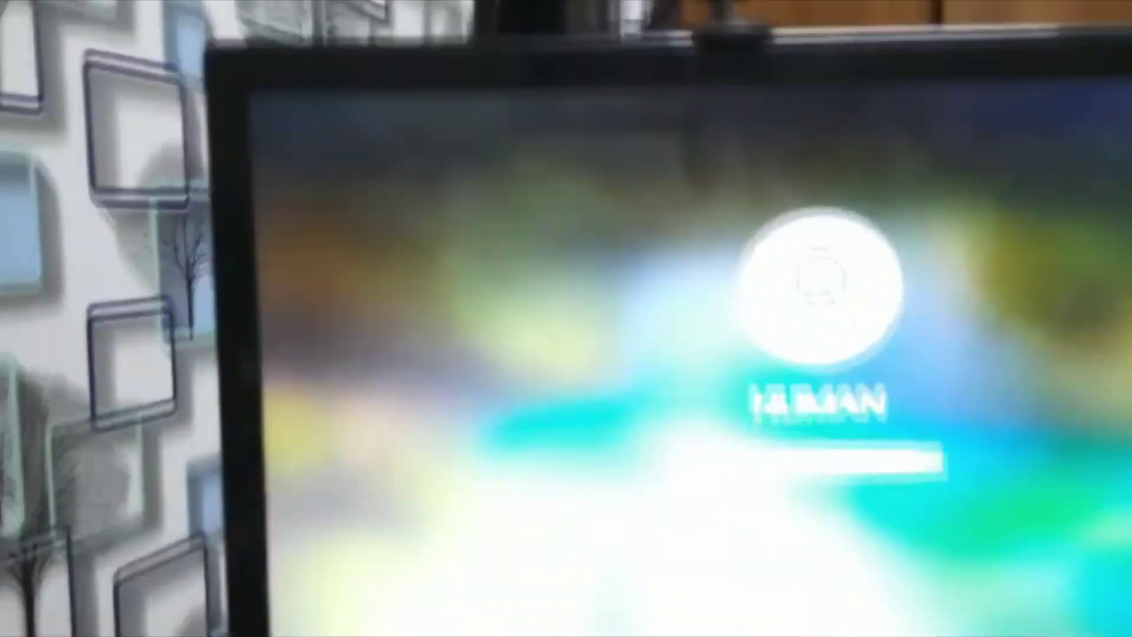
# Enter the account password at the lock screen and reveal it in plain text.
pyautogui.write('****')
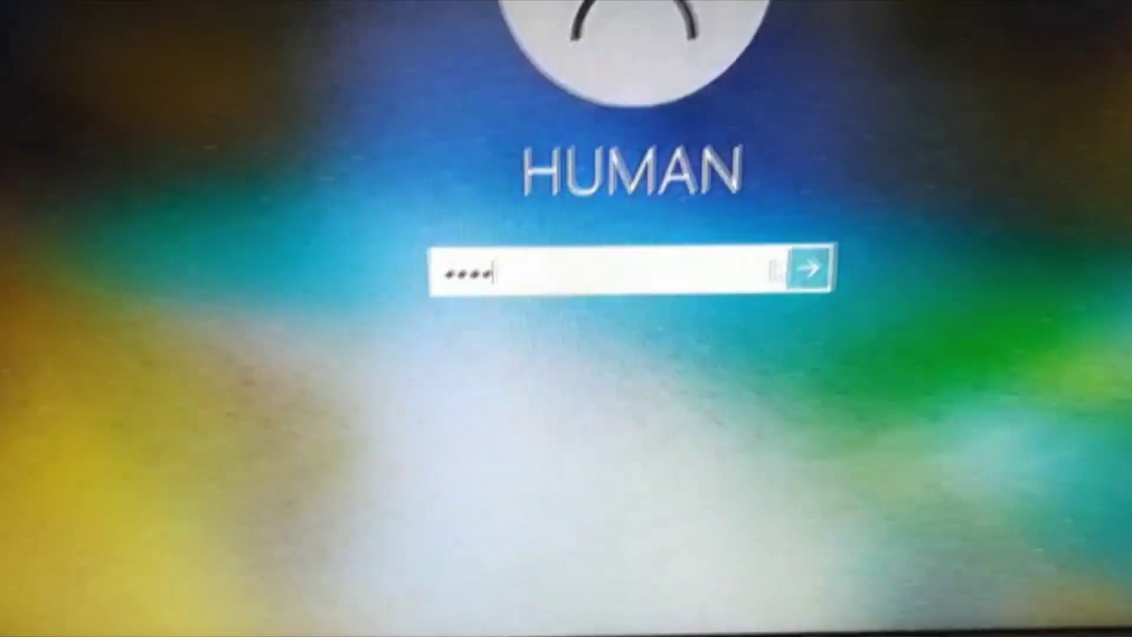
pyautogui.click(778, 270)
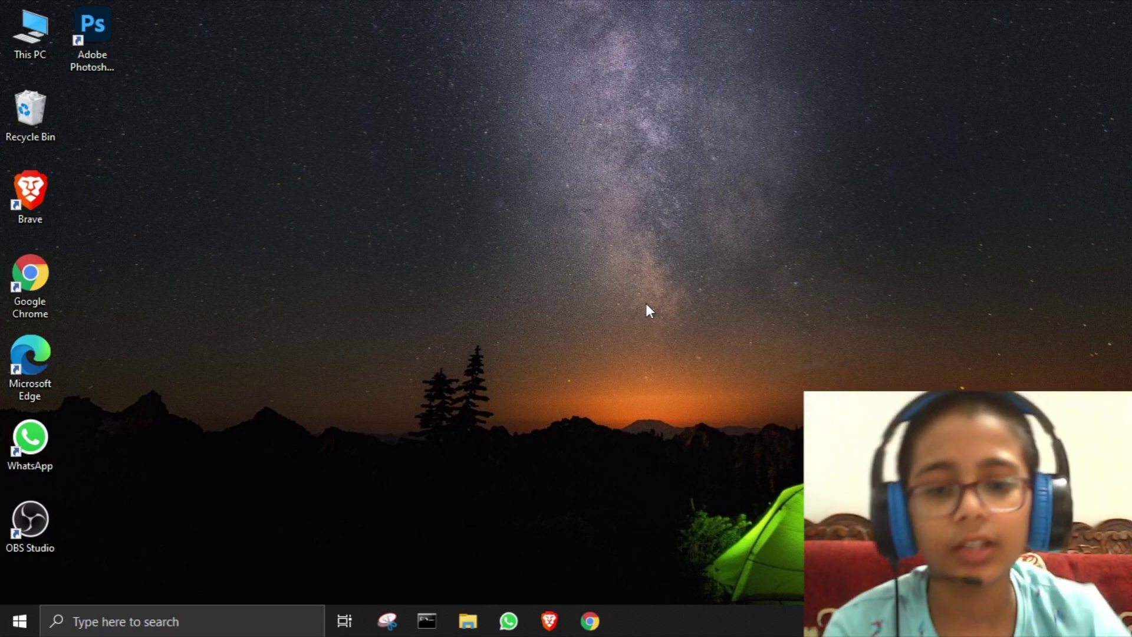
pyautogui.click(589, 621)
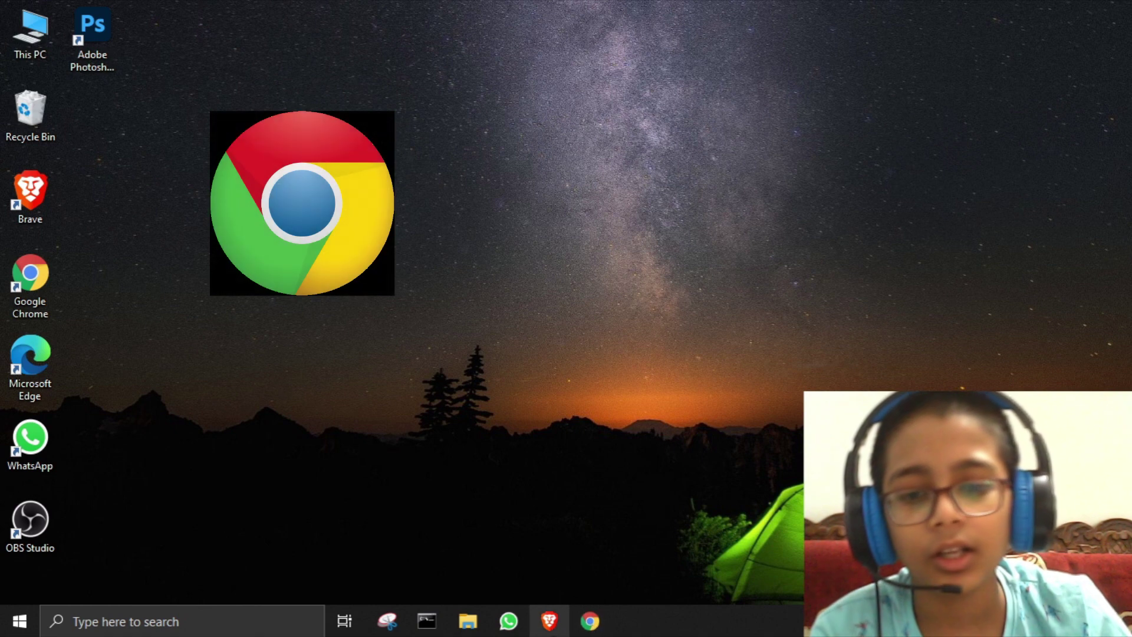
pyautogui.click(551, 630)
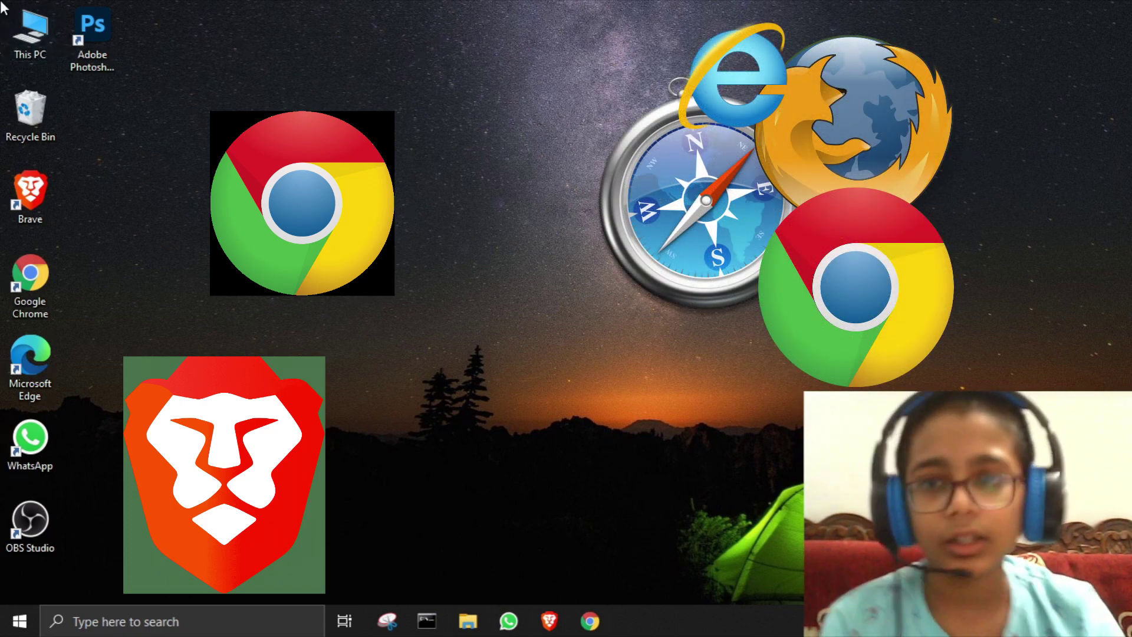
pyautogui.doubleClick(31, 35)
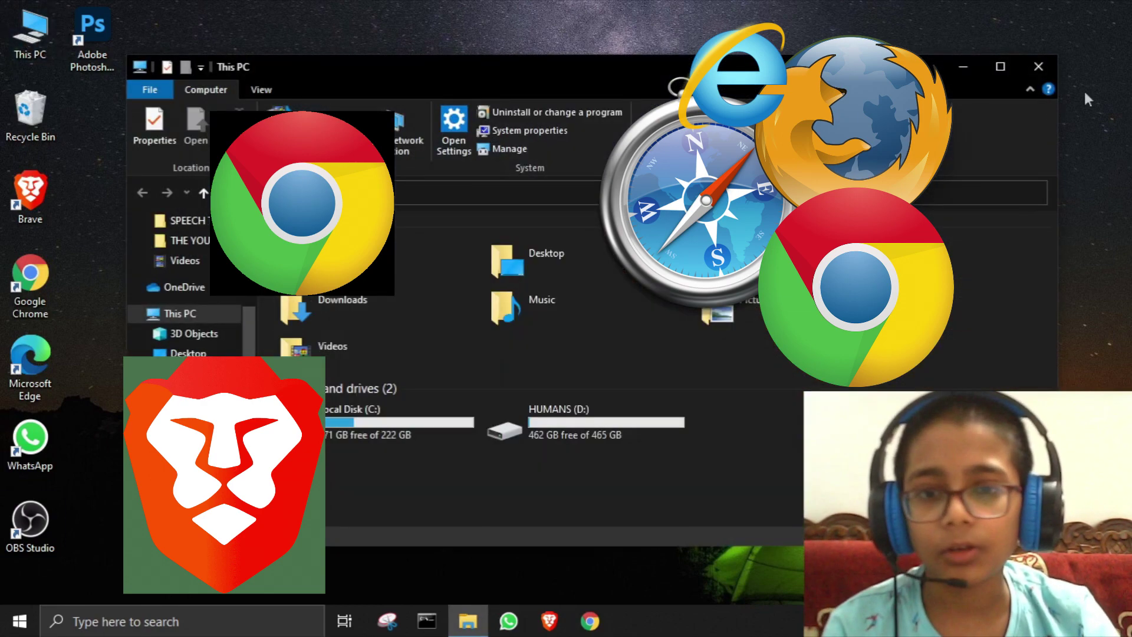
pyautogui.click(1054, 66)
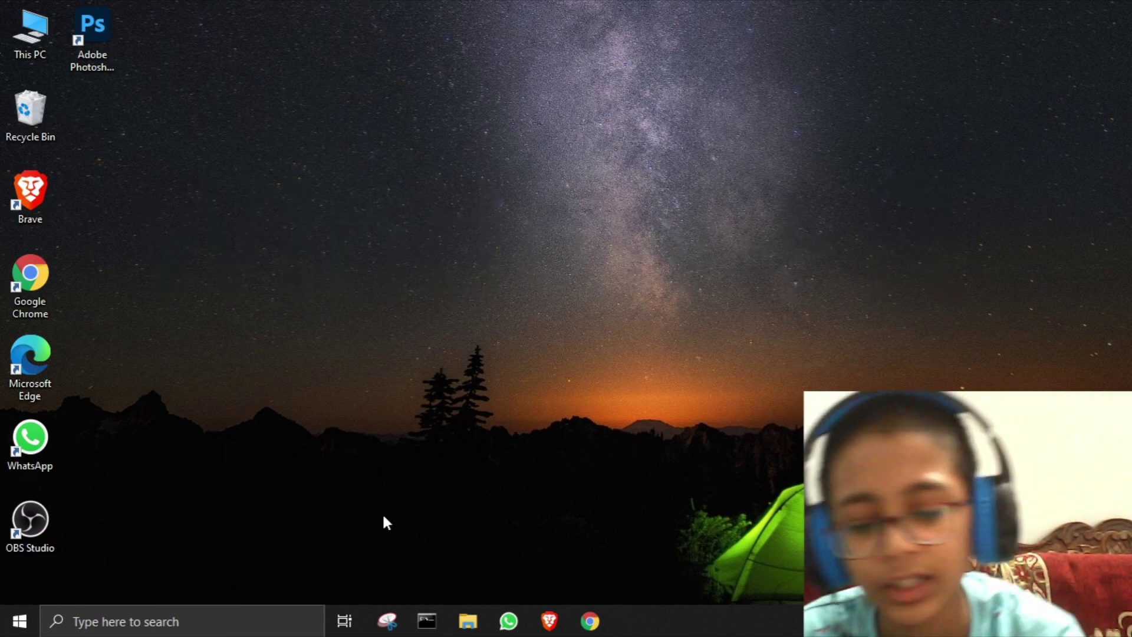
# Replace the old Run entry with compmgmt.msc and run it to open Computer Management.
pyautogui.press('super+r')
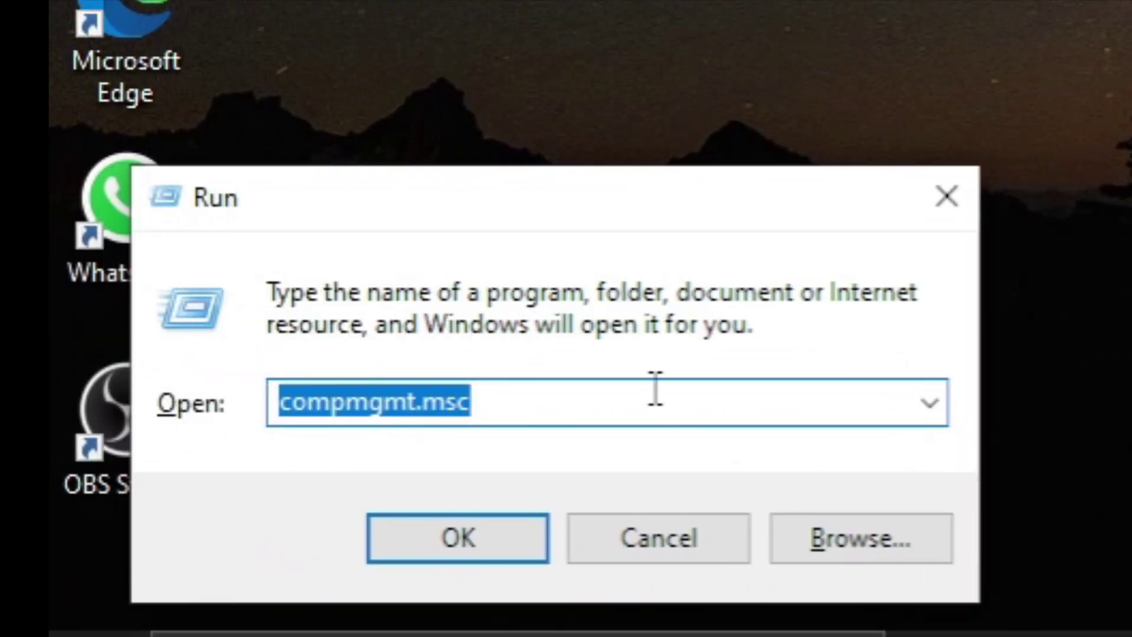
pyautogui.click(465, 401)
pyautogui.moveTo(501, 397); pyautogui.dragTo(89, 555)
pyautogui.press('BackSpace')
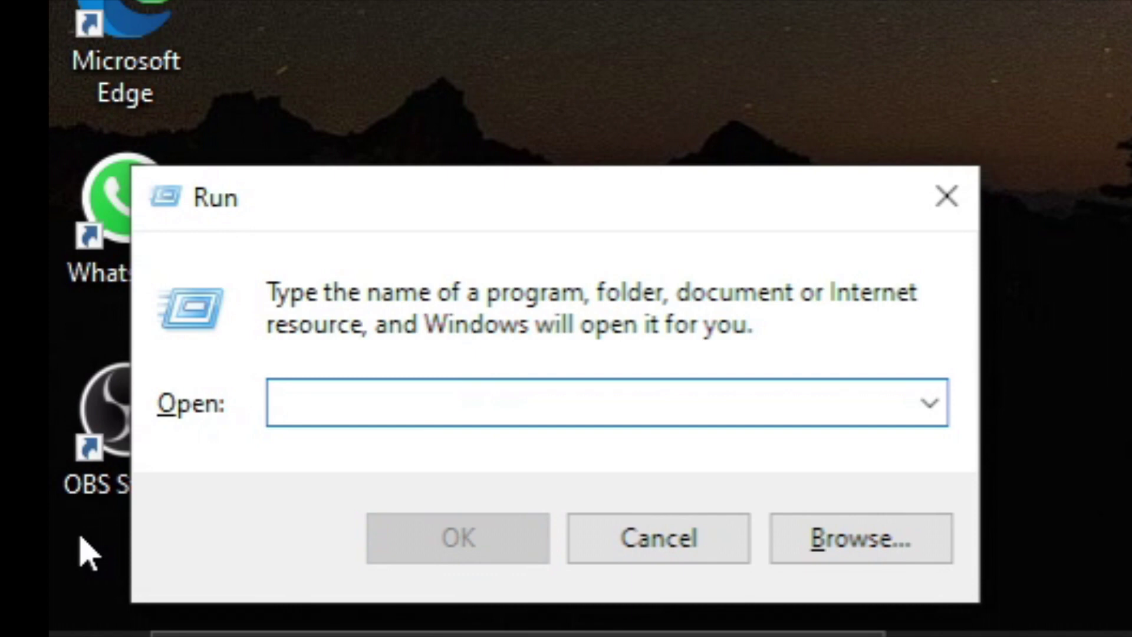
pyautogui.write('compmgmt')
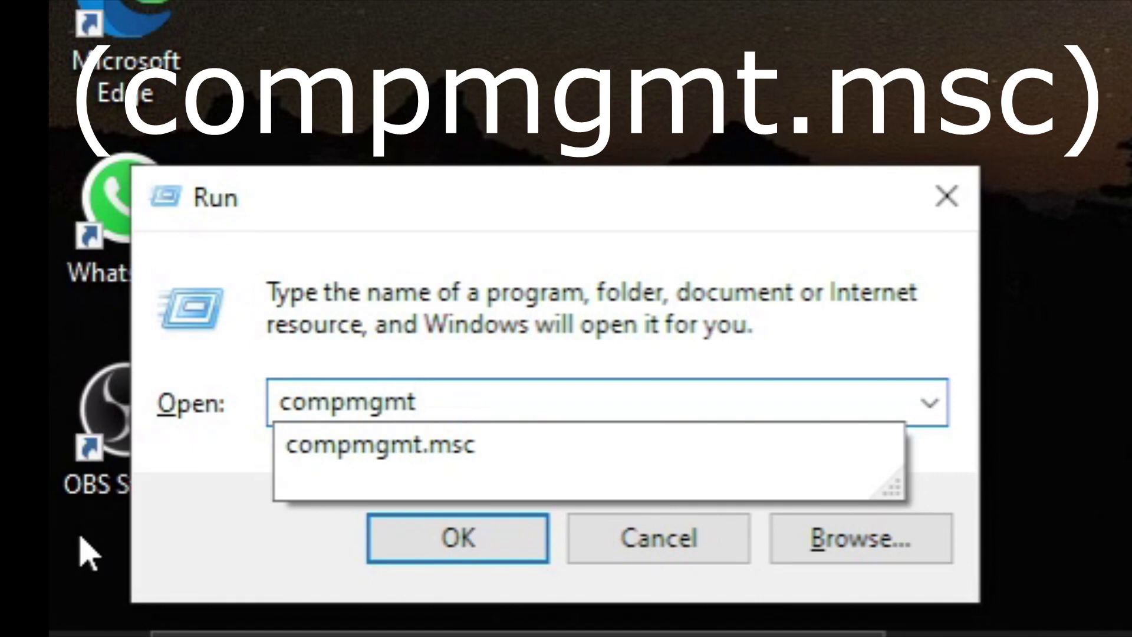
pyautogui.write('.msc')
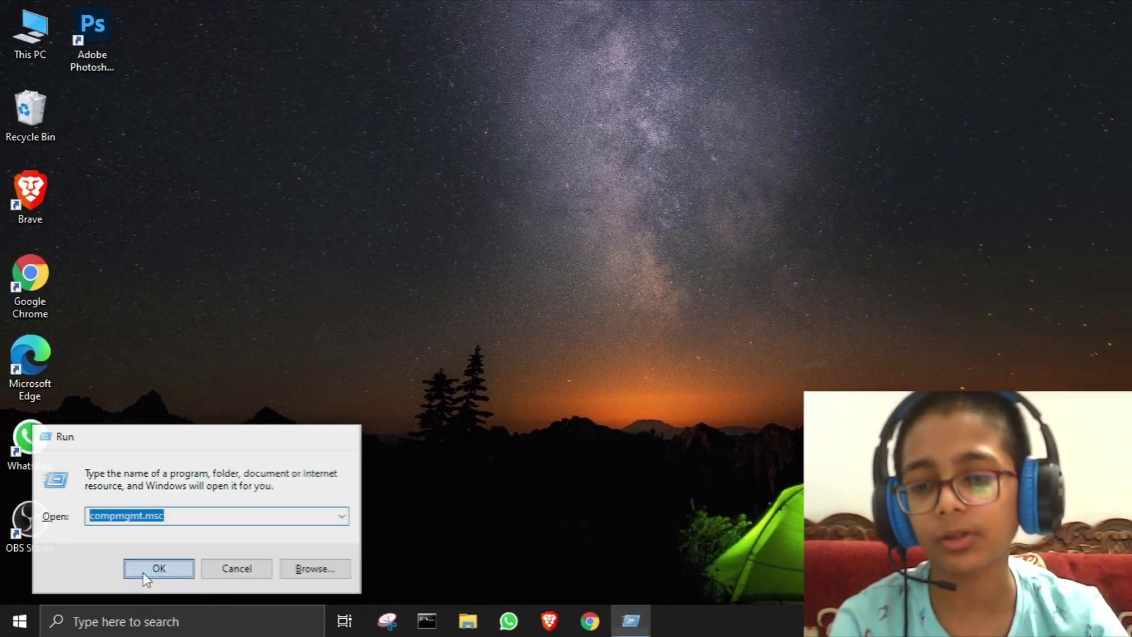
pyautogui.click(251, 559)
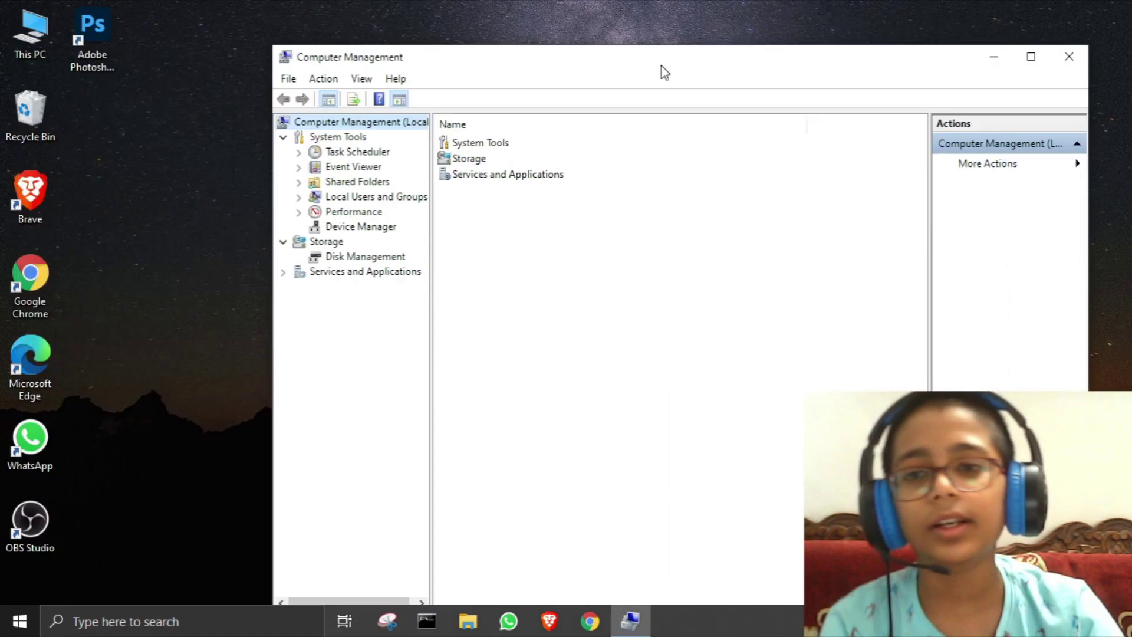
# Close Computer Management, rerun the edited entry coopmgmt.msc, and dismiss the not-found error.
pyautogui.moveTo(273, 45); pyautogui.dragTo(393, 171)
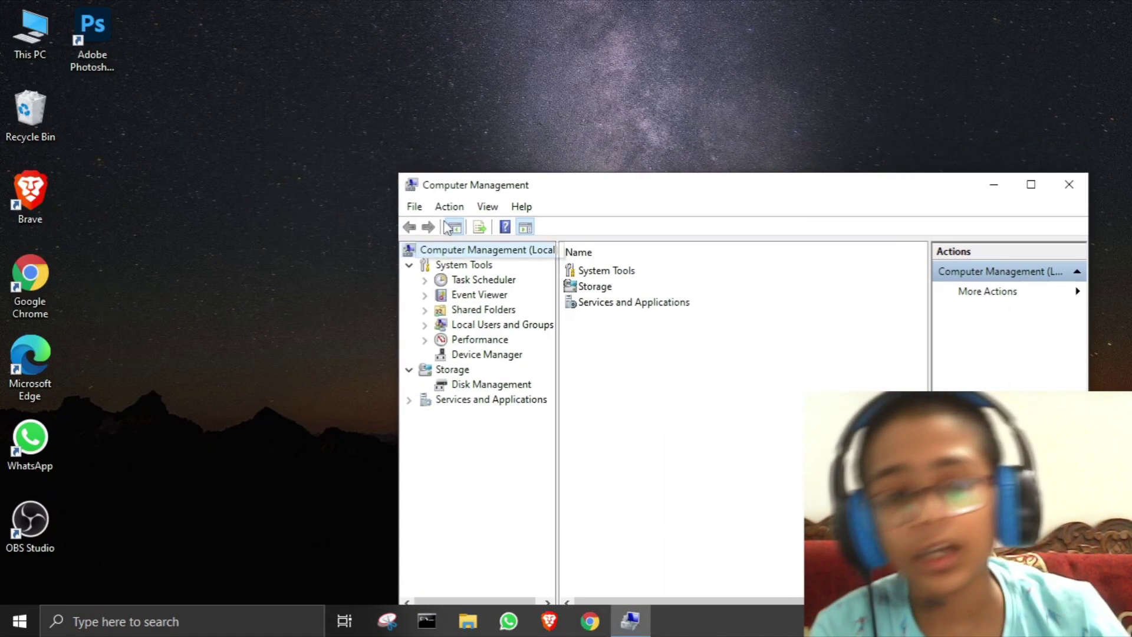
pyautogui.click(1069, 184)
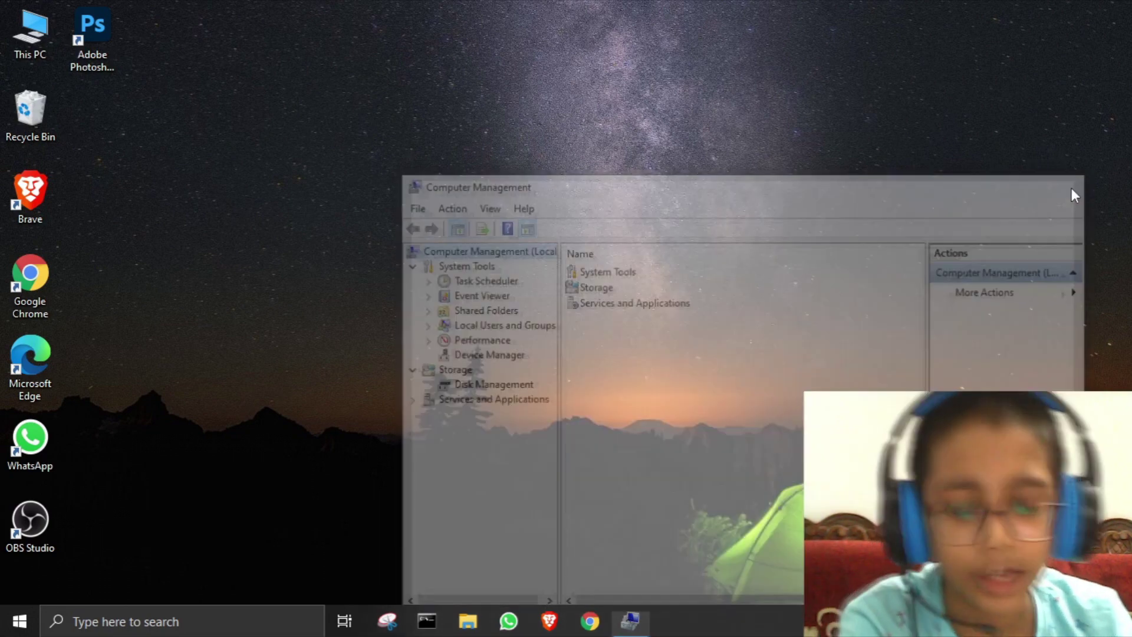
pyautogui.press('super+r')
pyautogui.click(91, 517)
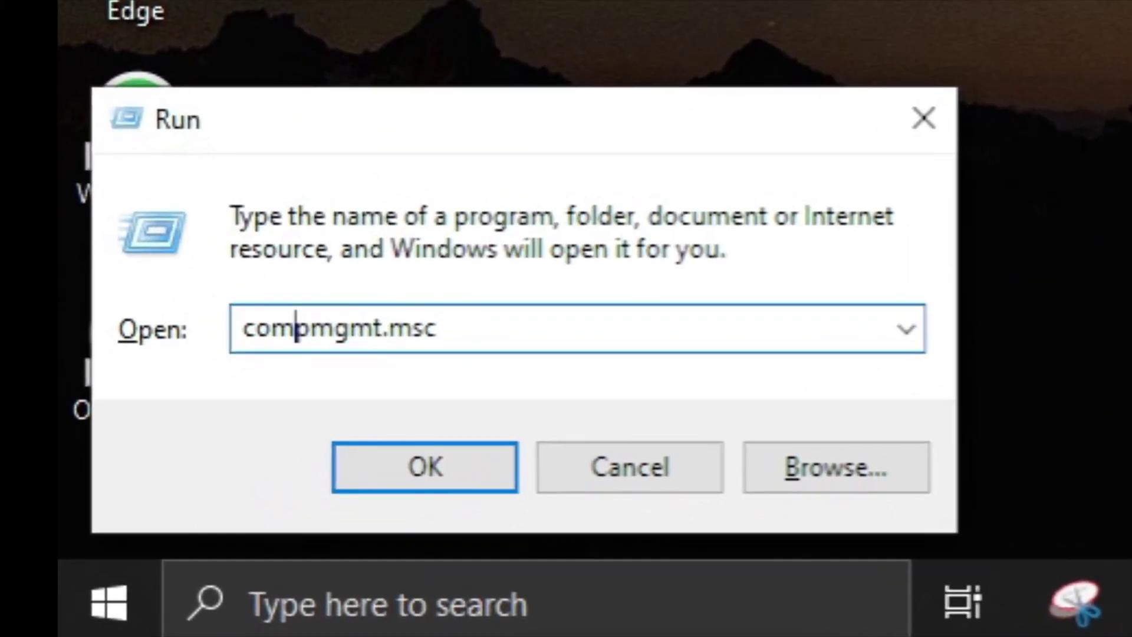
pyautogui.press('BackSpace')
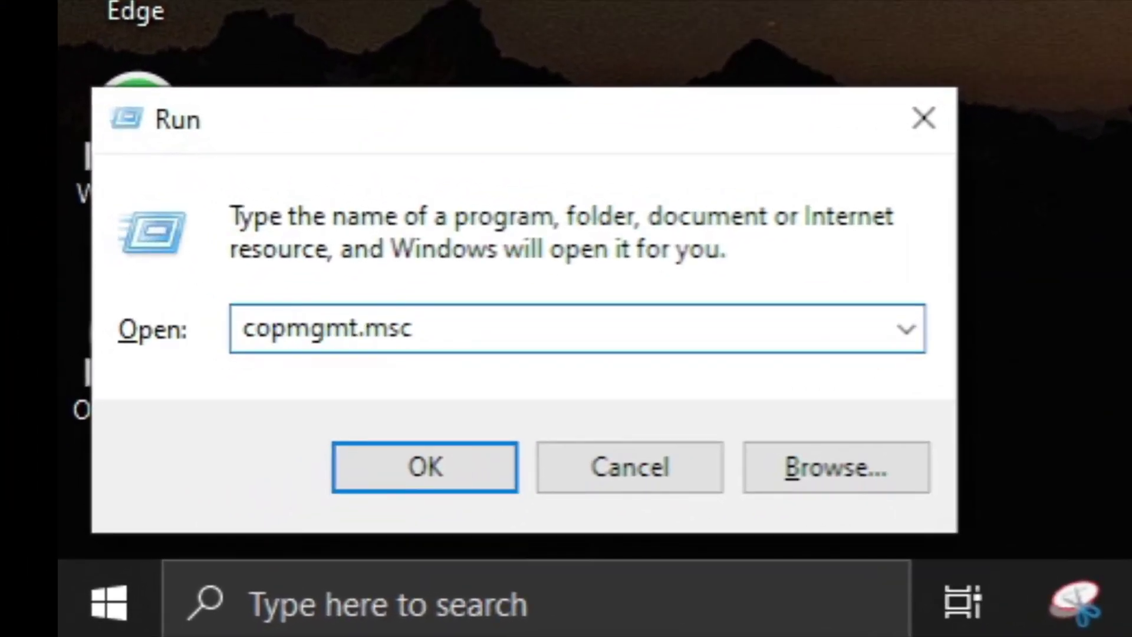
pyautogui.write('o')
pyautogui.press('Return')
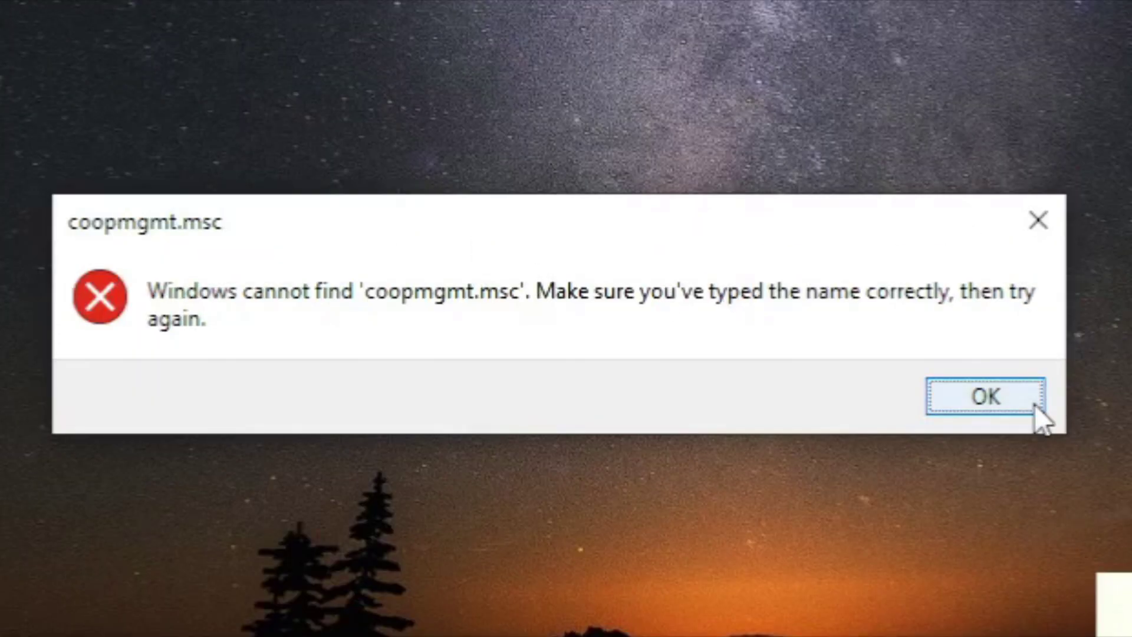
pyautogui.click(1036, 408)
# Shorten the entry to copmgmt.msc, run it, and dismiss the second not-found error.
pyautogui.click(290, 321)
pyautogui.press('BackSpace')
pyautogui.press('Return')
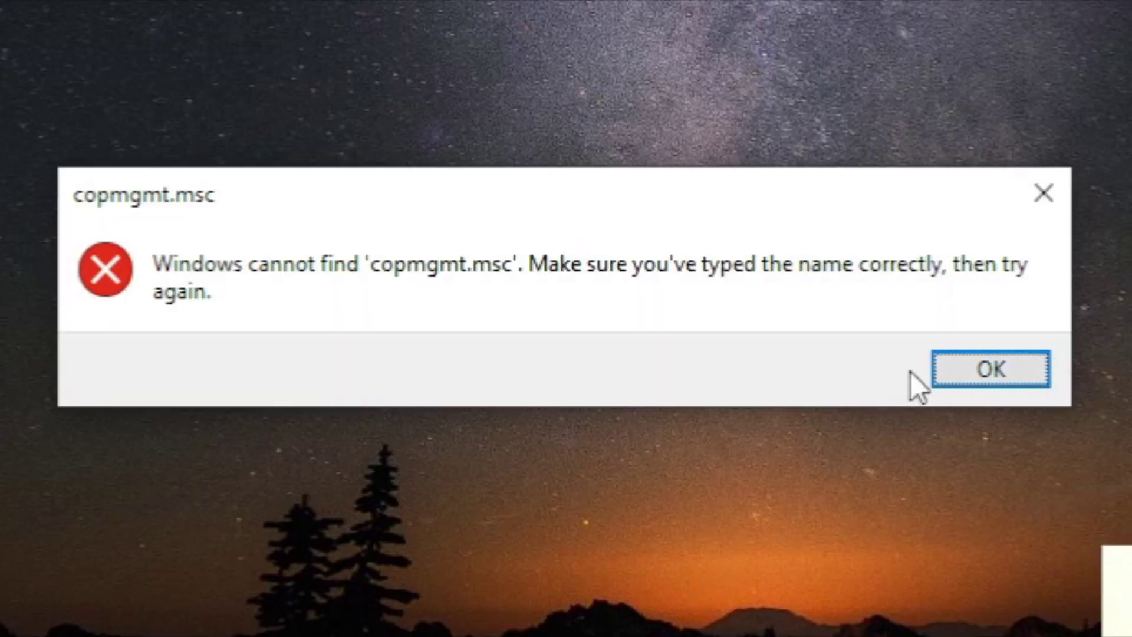
pyautogui.click(944, 371)
# Correct the entry to compmgmt.msc, reopen Computer Management, and reposition its window.
pyautogui.press('super+r')
pyautogui.click(185, 466)
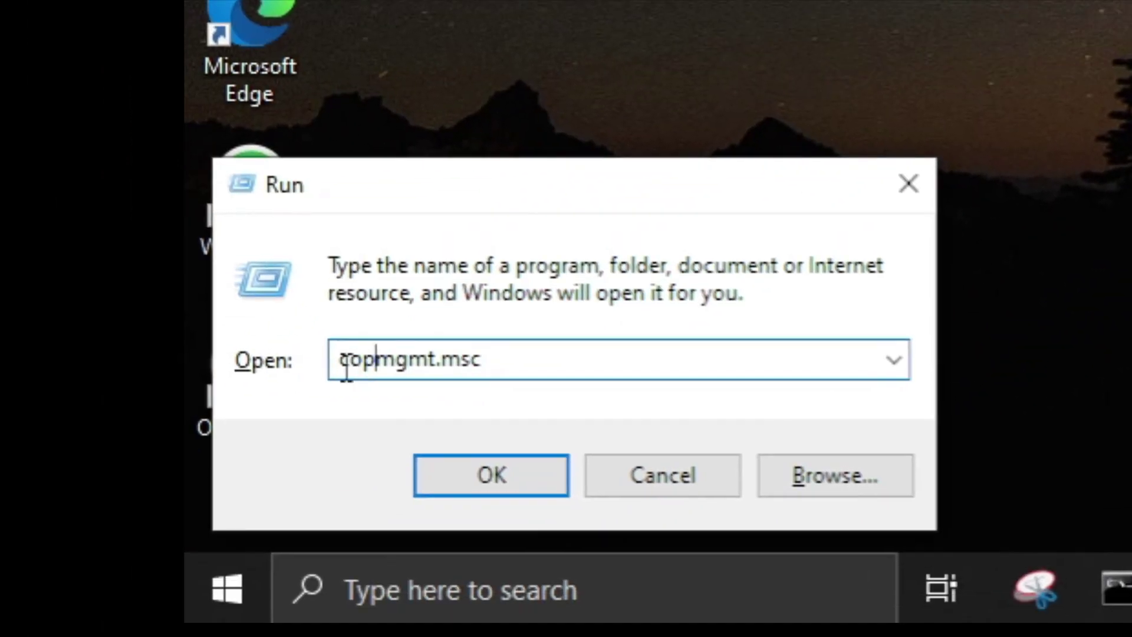
pyautogui.press('Right')
pyautogui.press('Right')
pyautogui.write('m')
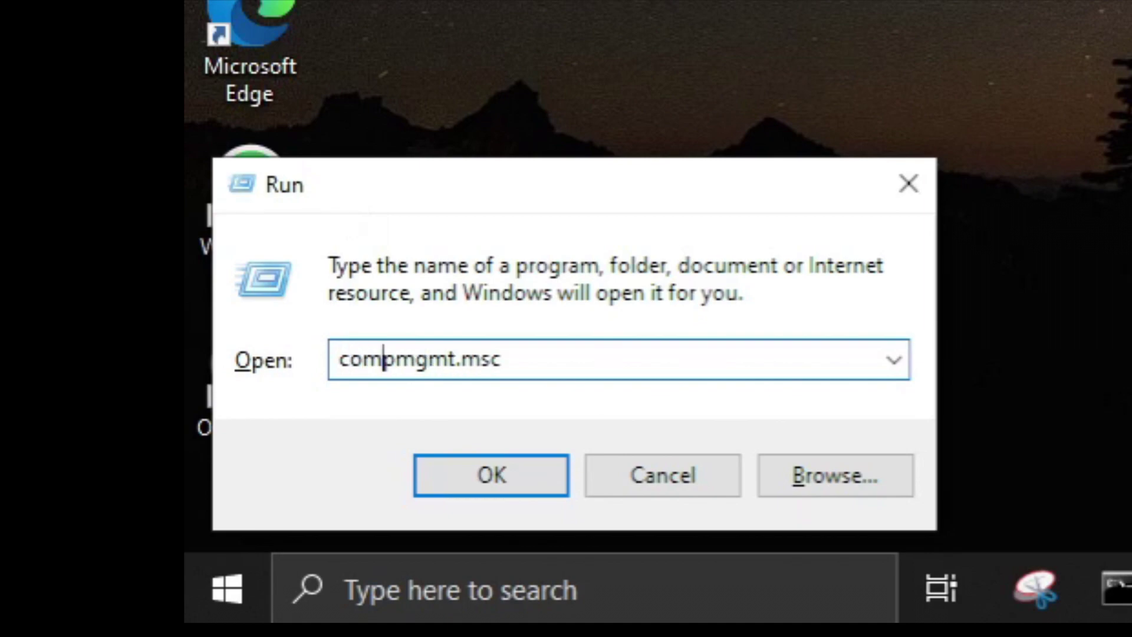
pyautogui.press('Return')
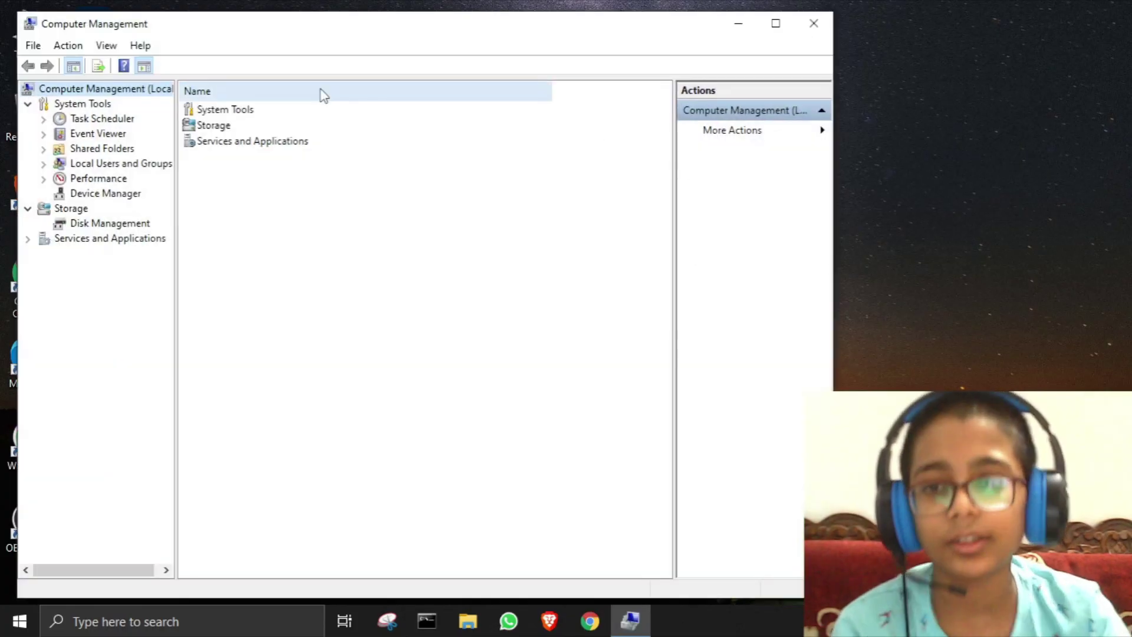
pyautogui.moveTo(330, 31); pyautogui.dragTo(549, 49)
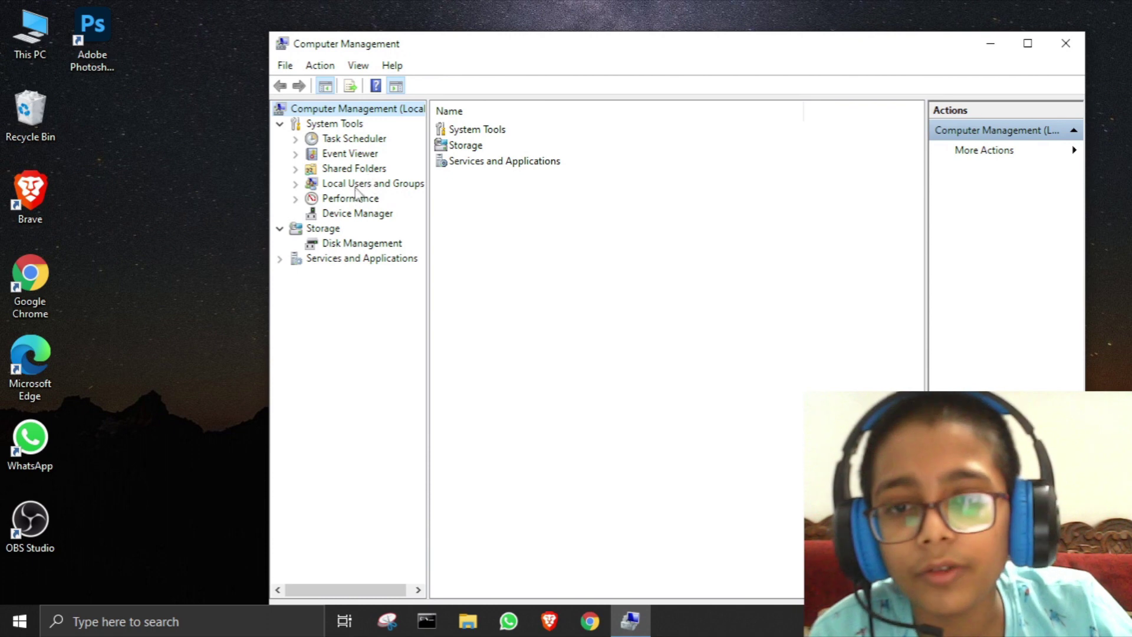
# Open Local Users and Groups > Users and select the HUMAN account.
pyautogui.click(366, 185)
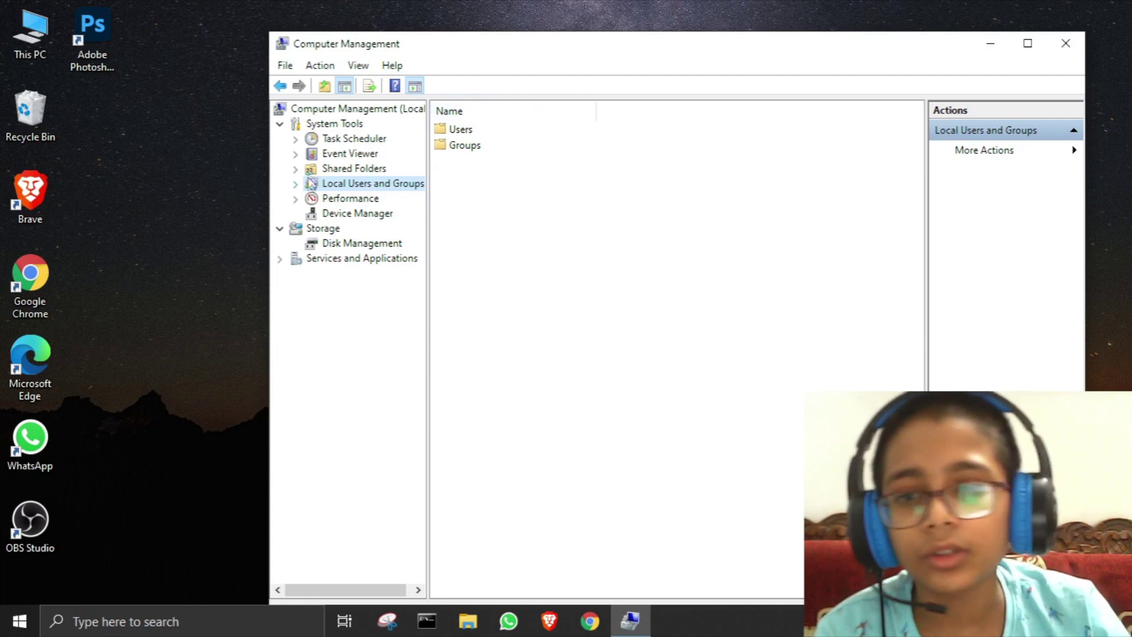
pyautogui.click(297, 184)
pyautogui.click(297, 184)
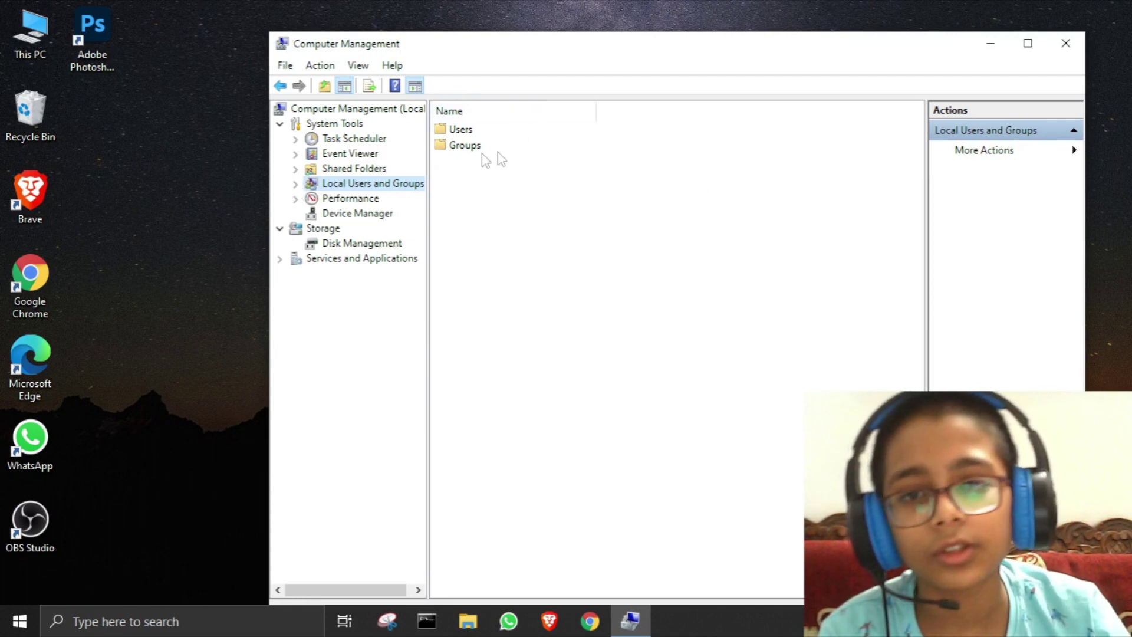
pyautogui.doubleClick(480, 130)
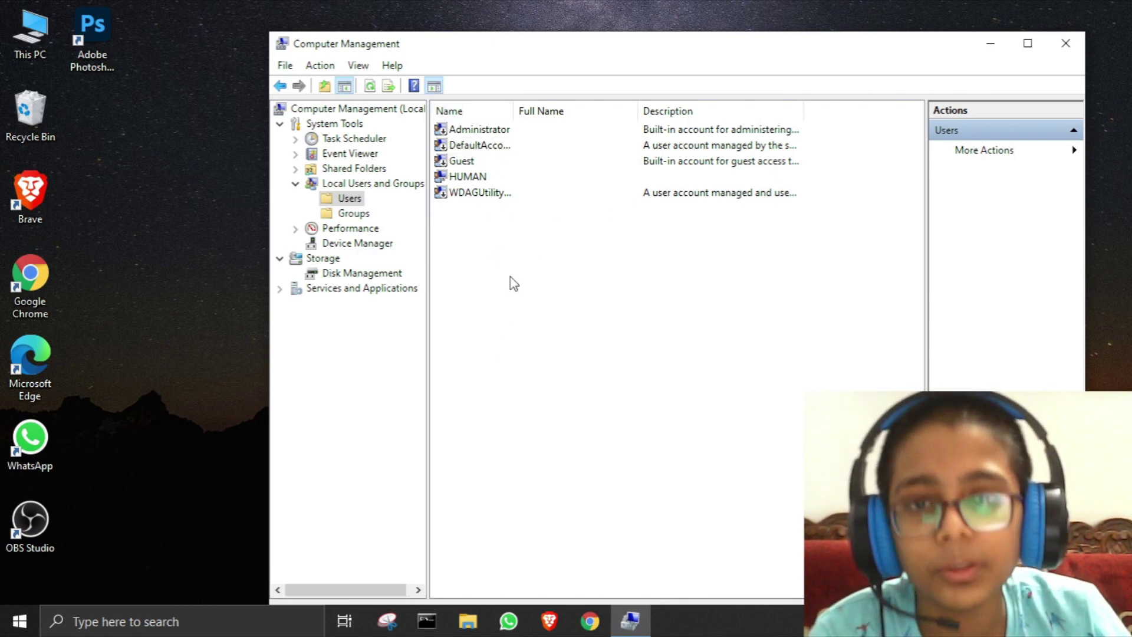
pyautogui.click(479, 180)
# Choose Set Password for HUMAN and proceed past the data-loss warning.
pyautogui.doubleClick(489, 178)
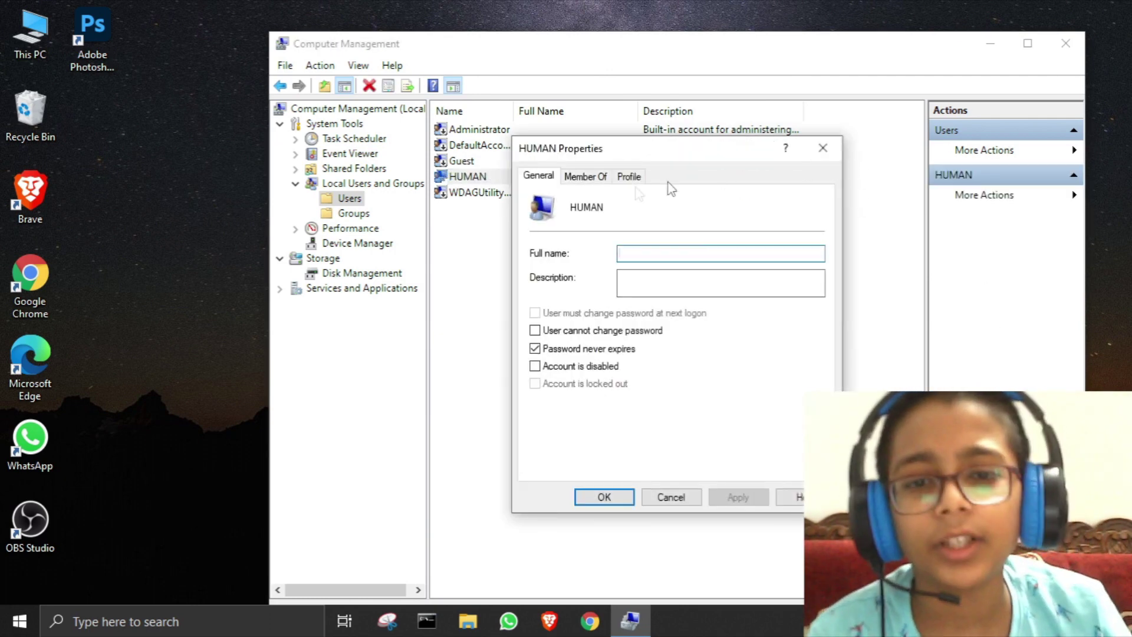
pyautogui.click(824, 148)
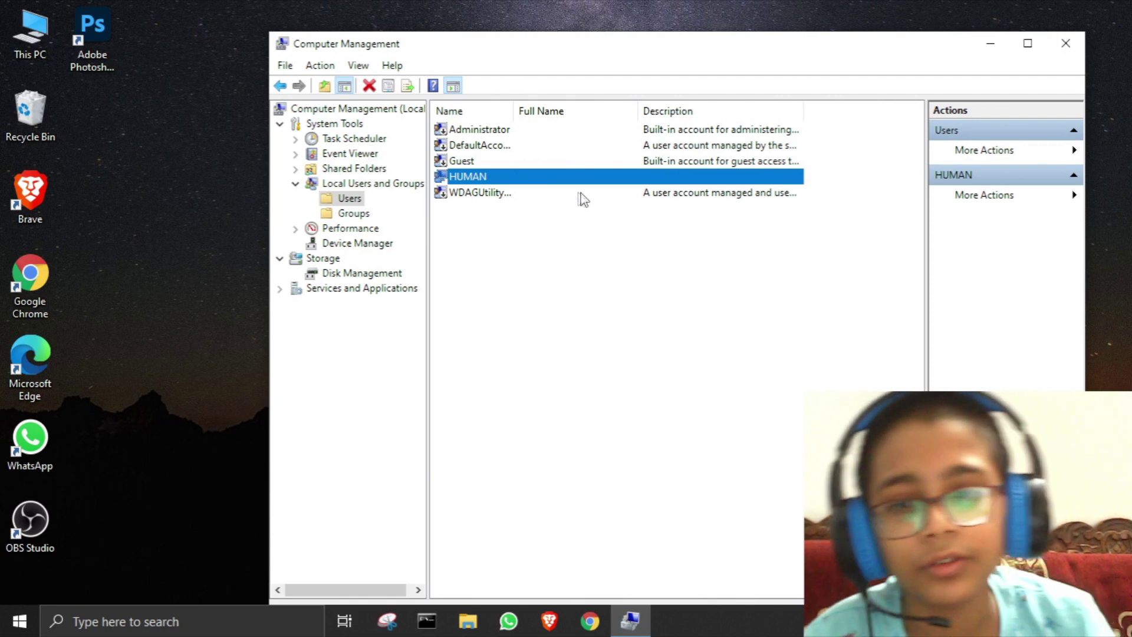
pyautogui.rightClick(507, 178)
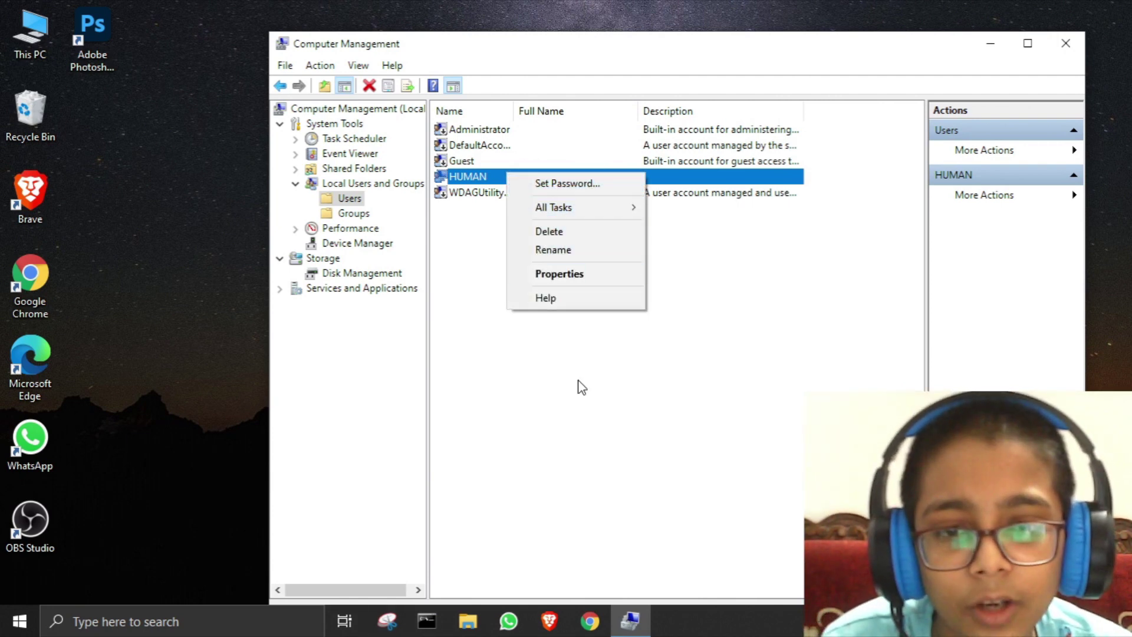
pyautogui.click(585, 184)
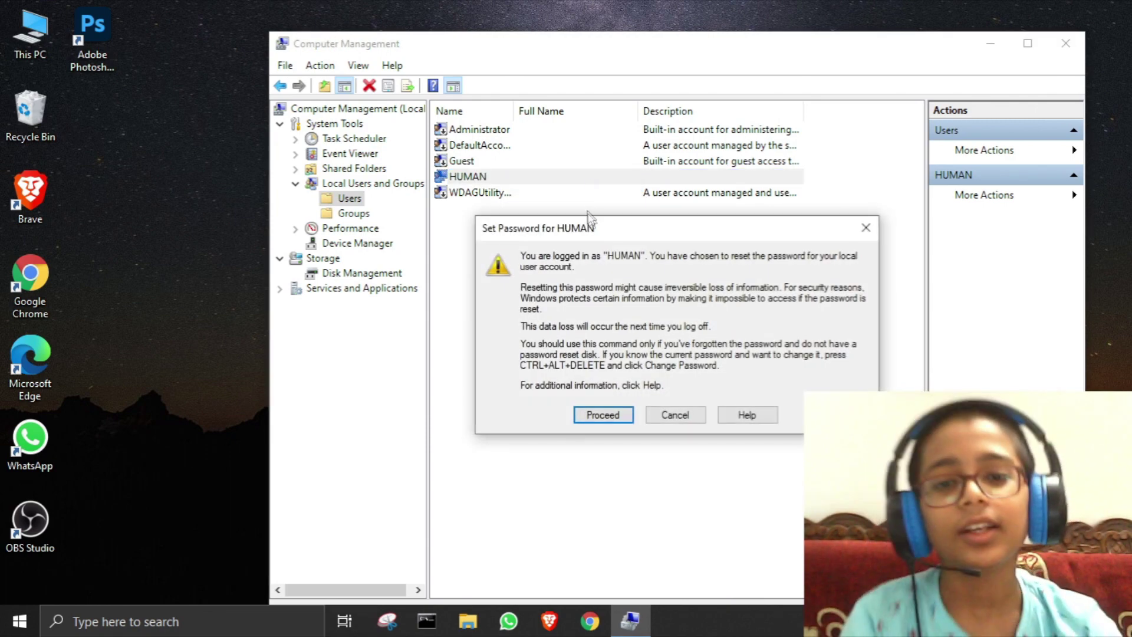
pyautogui.moveTo(612, 226); pyautogui.dragTo(472, 151)
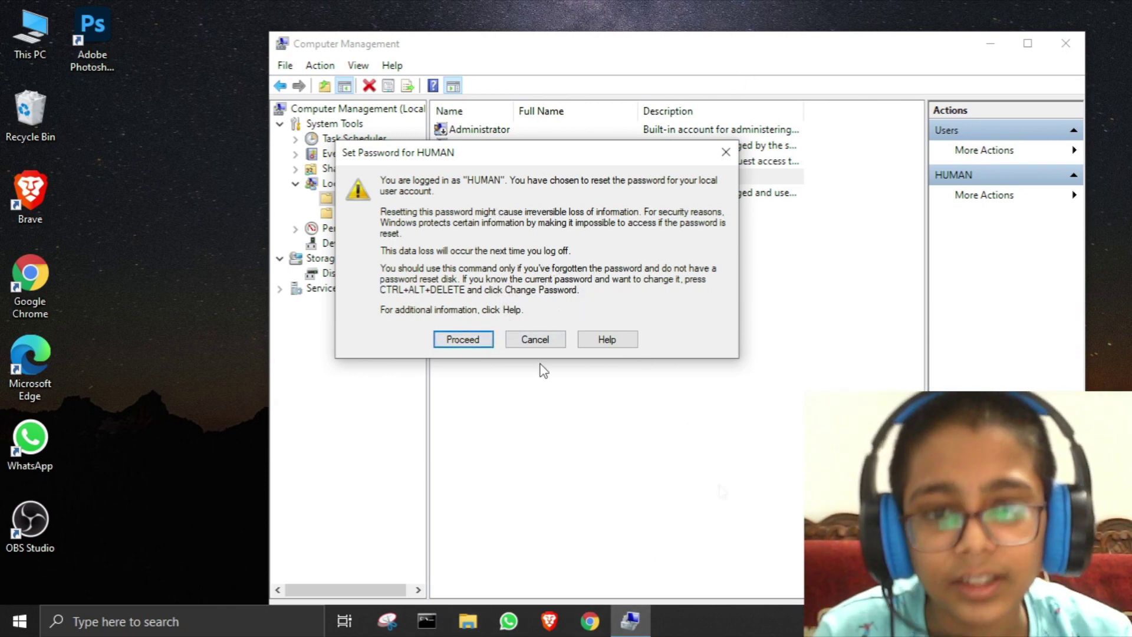
pyautogui.click(465, 339)
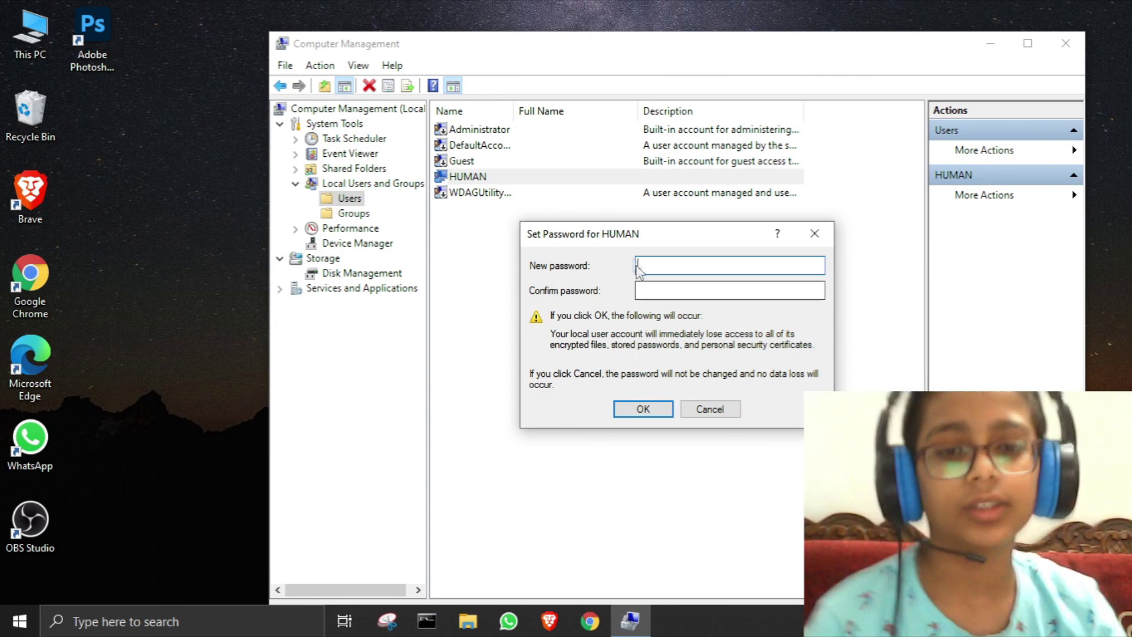
# Enter and confirm HUMAN's new password, apply it, and dismiss the confirmation.
pyautogui.moveTo(624, 237); pyautogui.dragTo(311, 193)
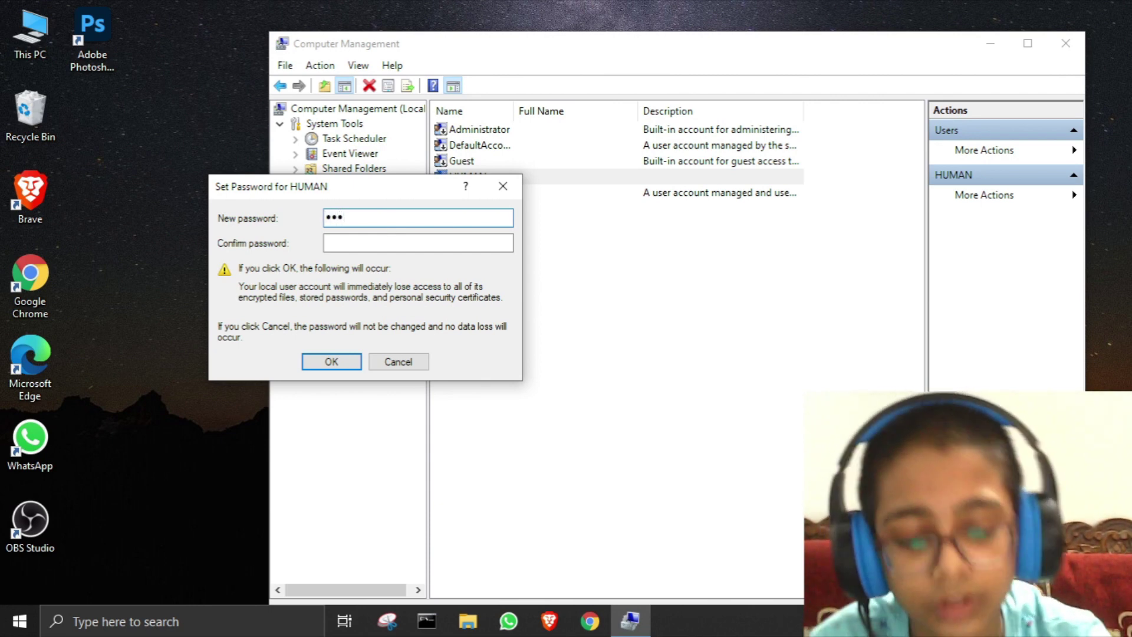
pyautogui.write('0')
pyautogui.click(418, 242)
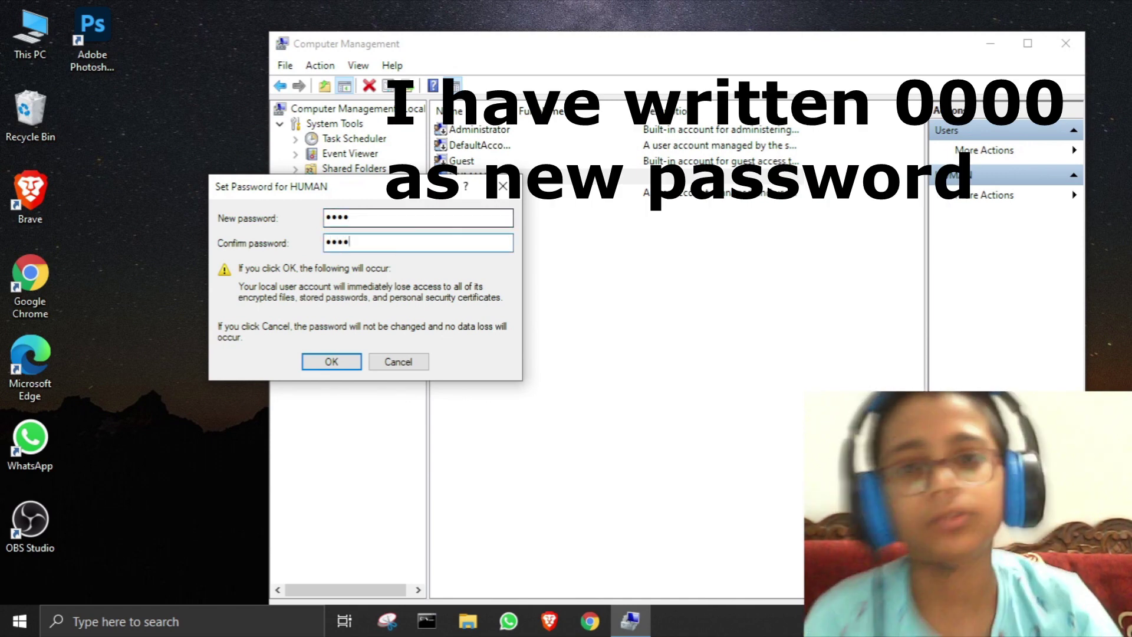
pyautogui.click(336, 366)
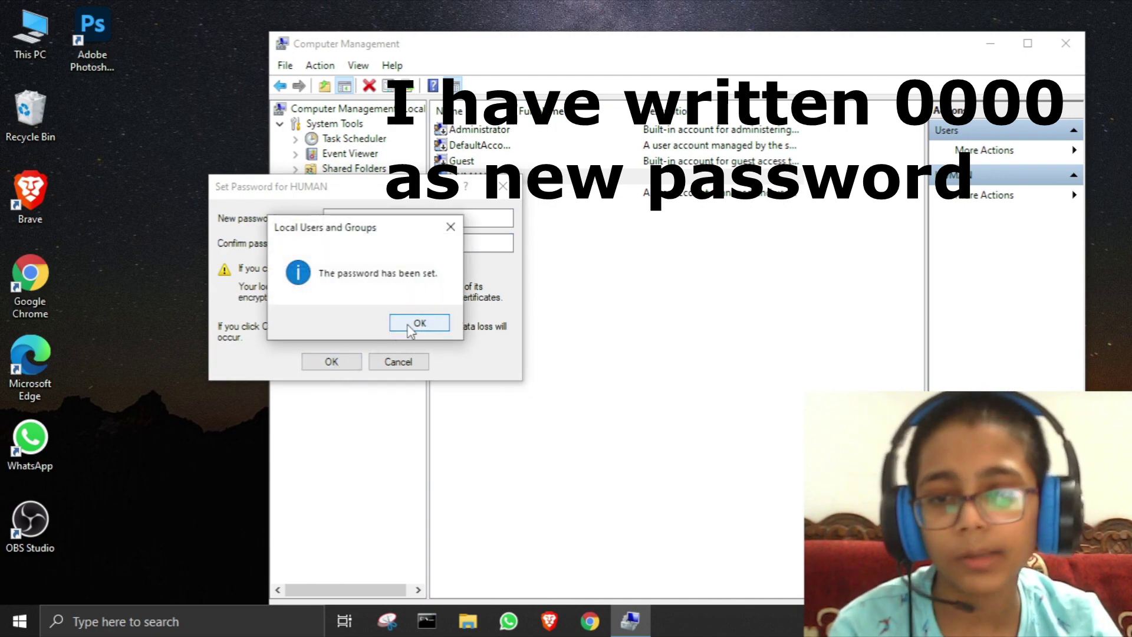
pyautogui.click(416, 323)
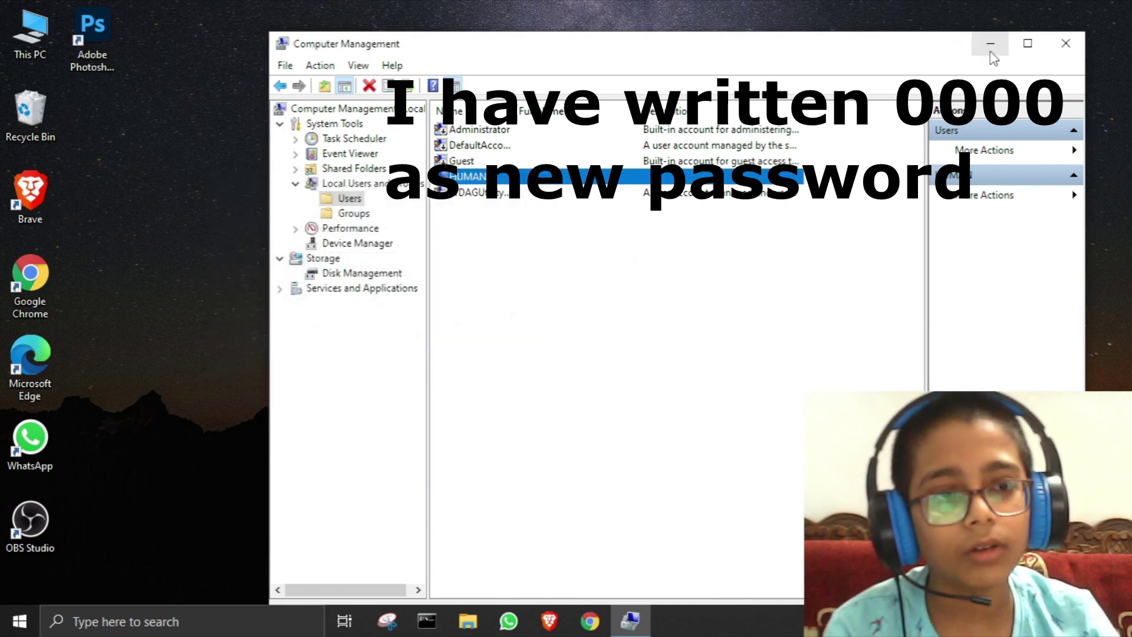
# Minimize Computer Management and open a Chrome window with its profile menu.
pyautogui.click(991, 43)
pyautogui.click(590, 621)
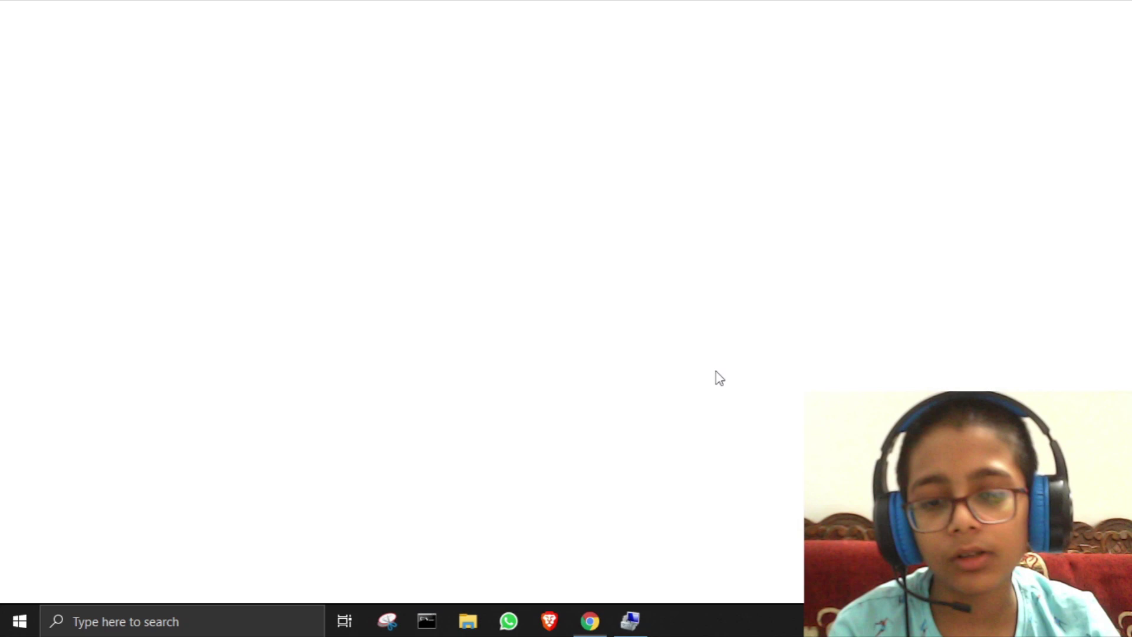
pyautogui.click(1088, 43)
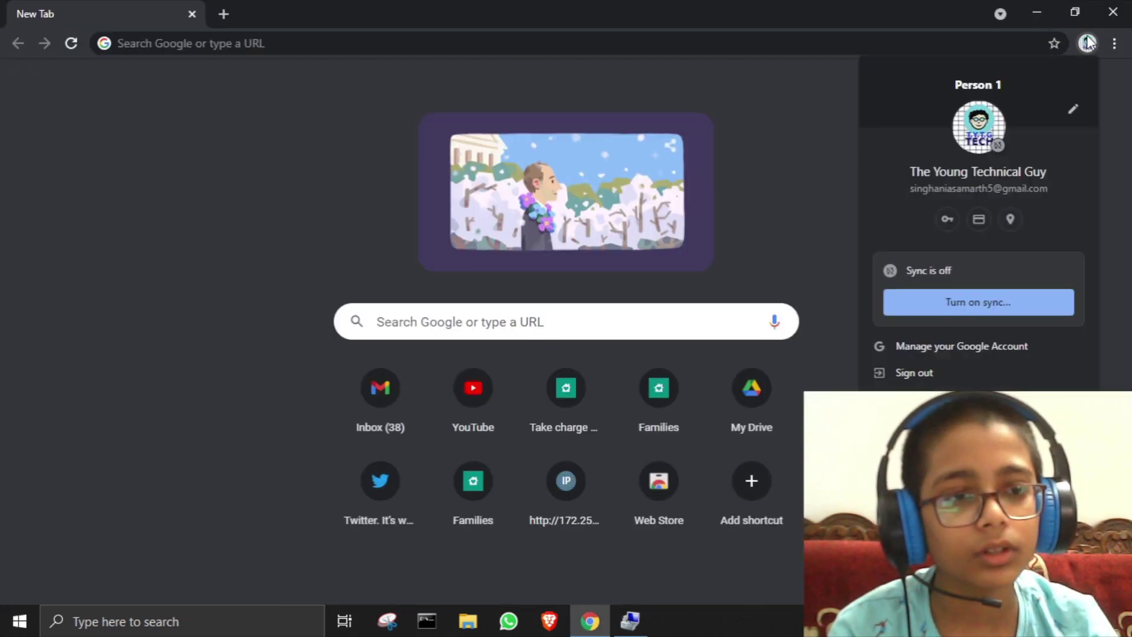
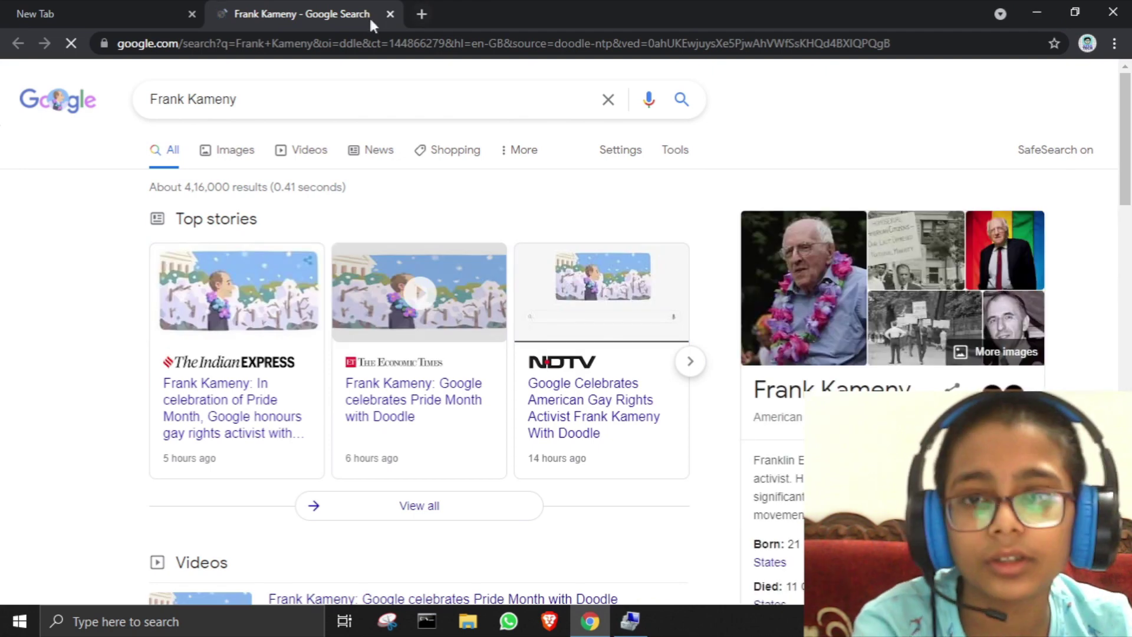
# Close the Frank Kameny results tab, check the Google account panel, then close Chrome.
pyautogui.click(390, 14)
pyautogui.click(1105, 102)
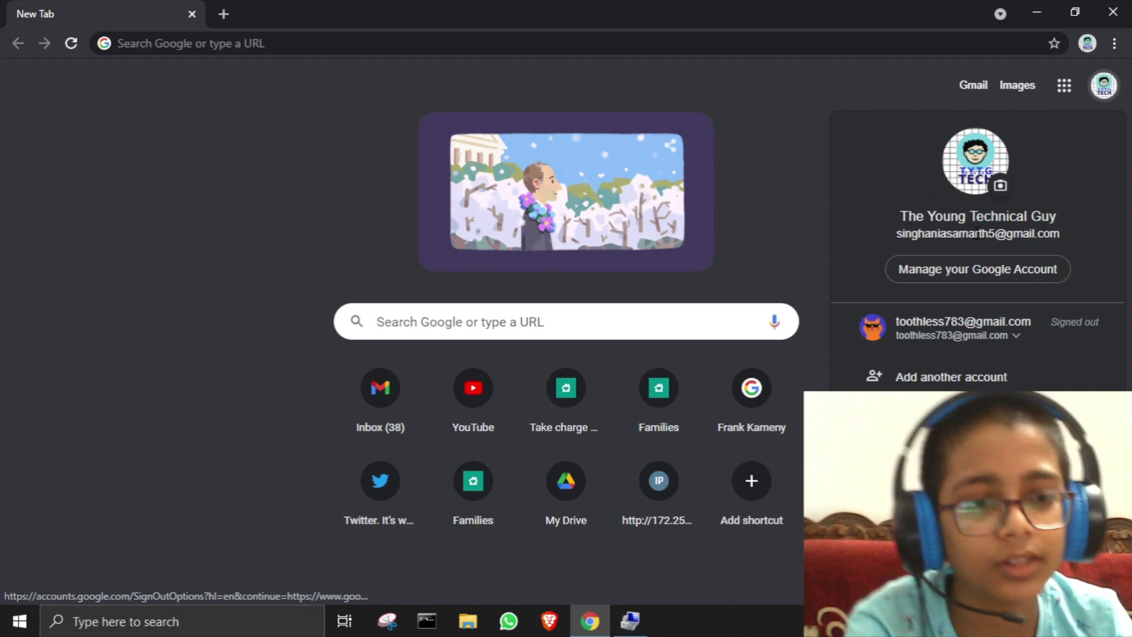
pyautogui.moveTo(940, 234); pyautogui.dragTo(1076, 233)
pyautogui.click(790, 176)
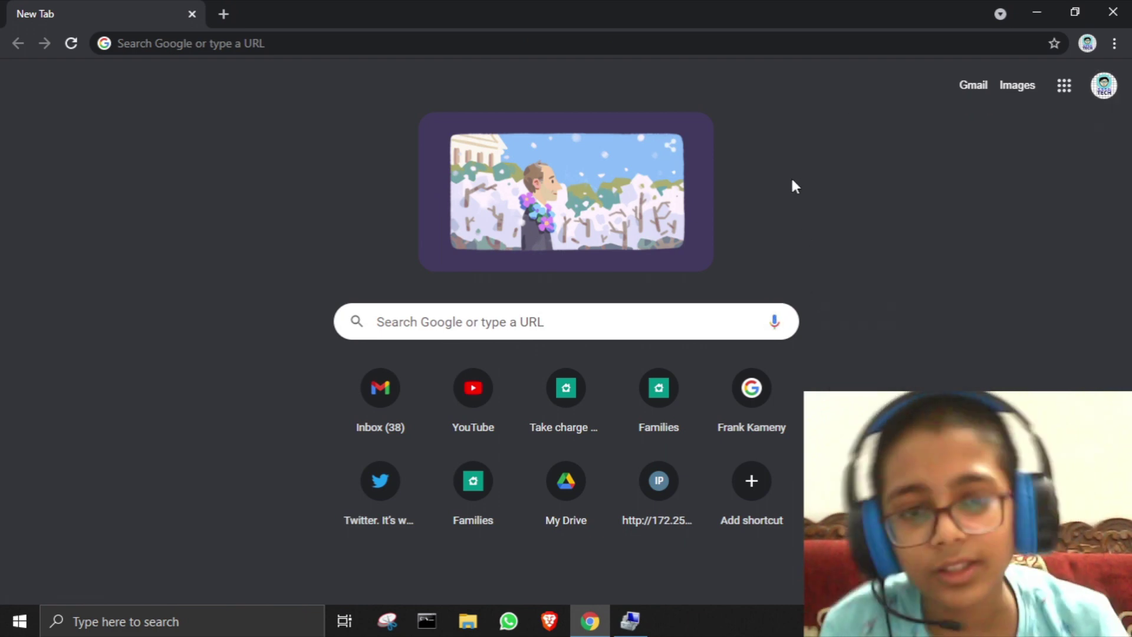
pyautogui.click(1113, 12)
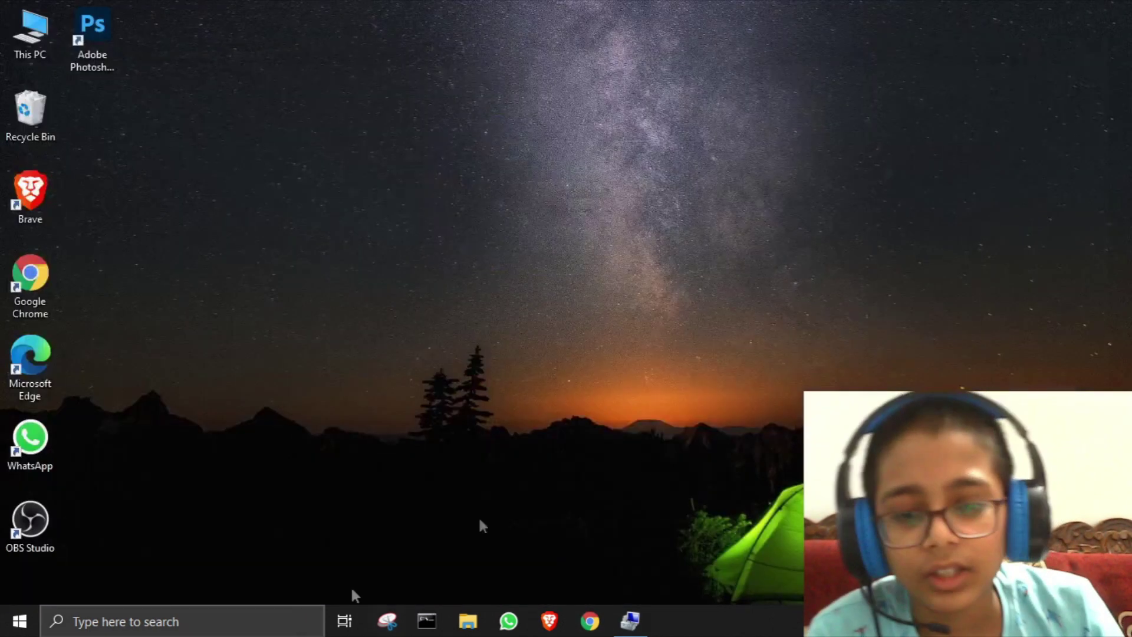
# Restore Computer Management showing the HUMAN user in Local Users, then close it.
pyautogui.click(630, 620)
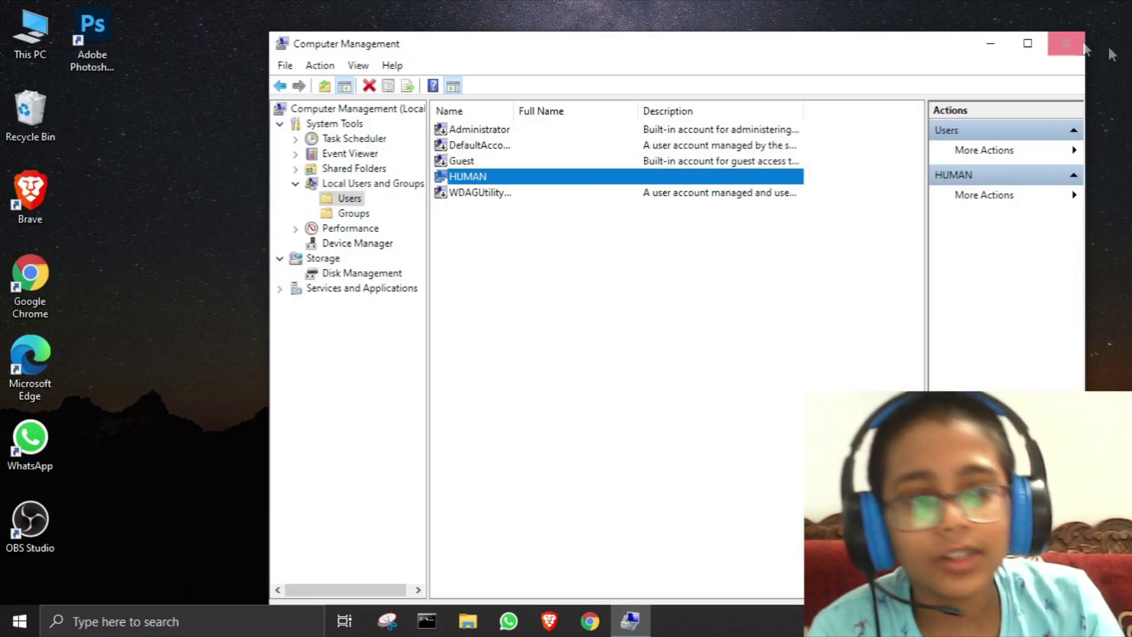
pyautogui.click(1064, 44)
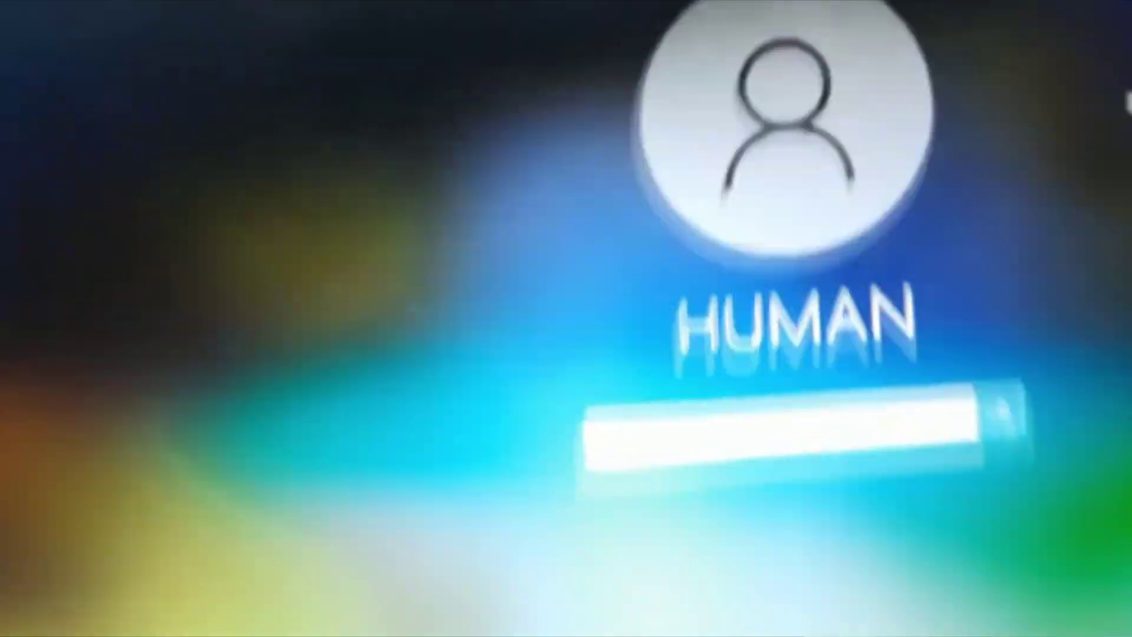
# Enter the HUMAN account password on the lock screen and sign in.
pyautogui.write('****')
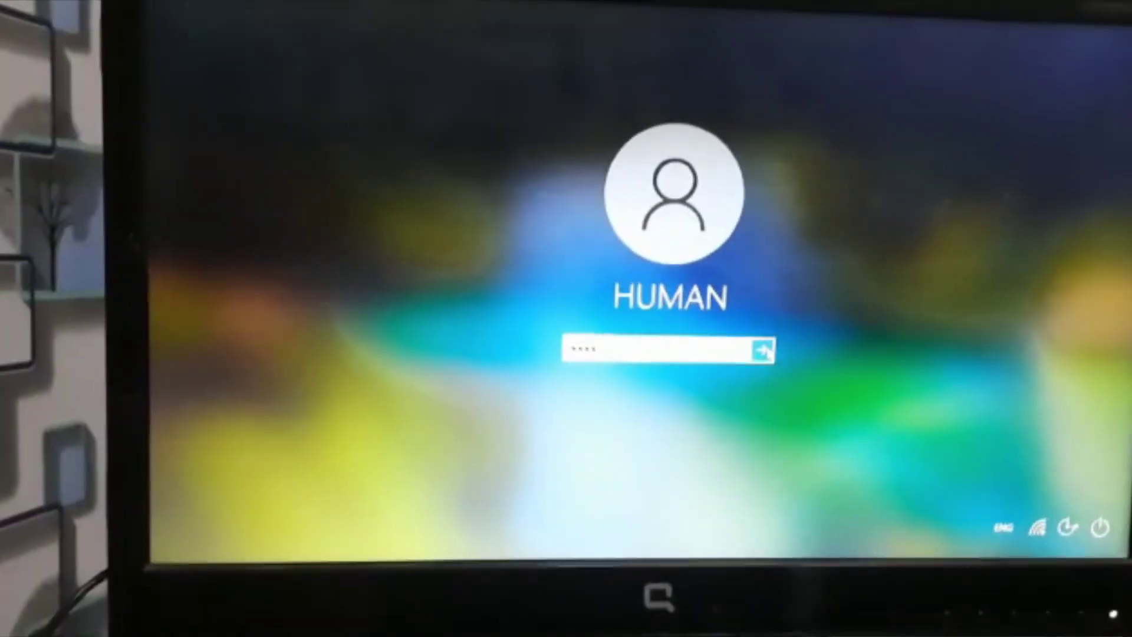
pyautogui.click(766, 333)
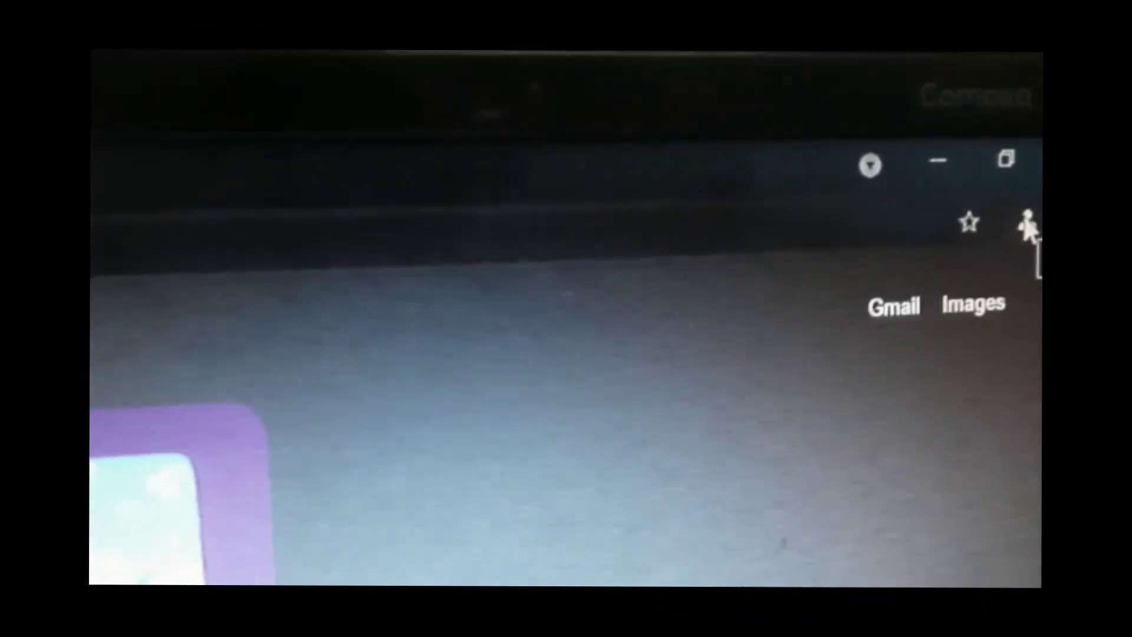
# Open Chrome's Person 1 profile menu to confirm the browser isn't signed in.
pyautogui.click(997, 197)
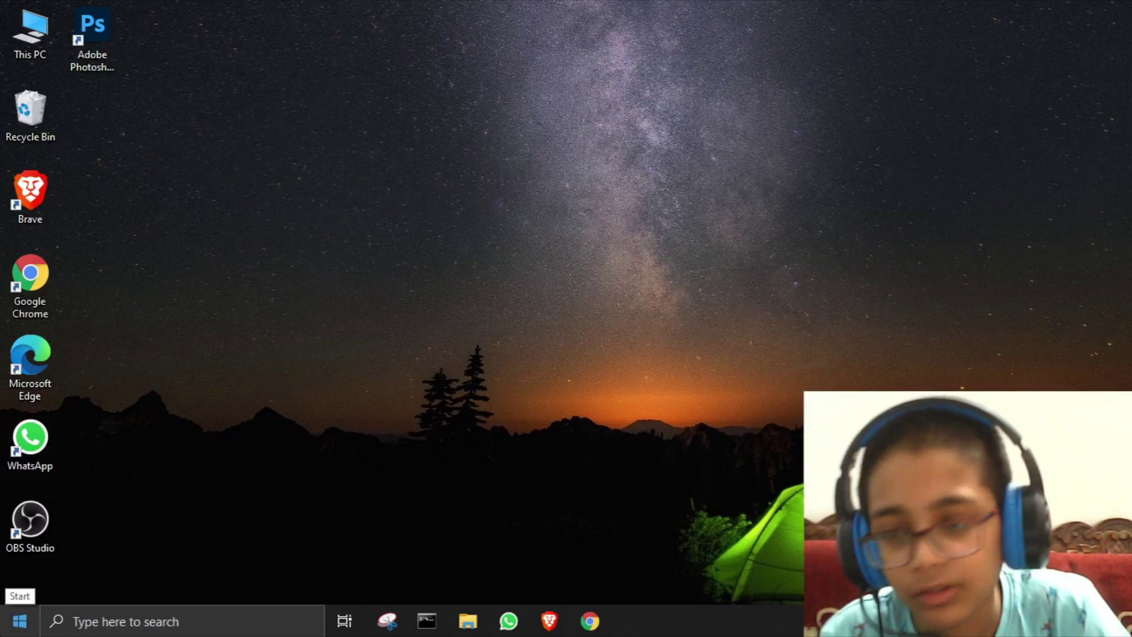
# Search 'cmd', open and close an ordinary Command Prompt, then search 'cmd' again.
pyautogui.click(19, 621)
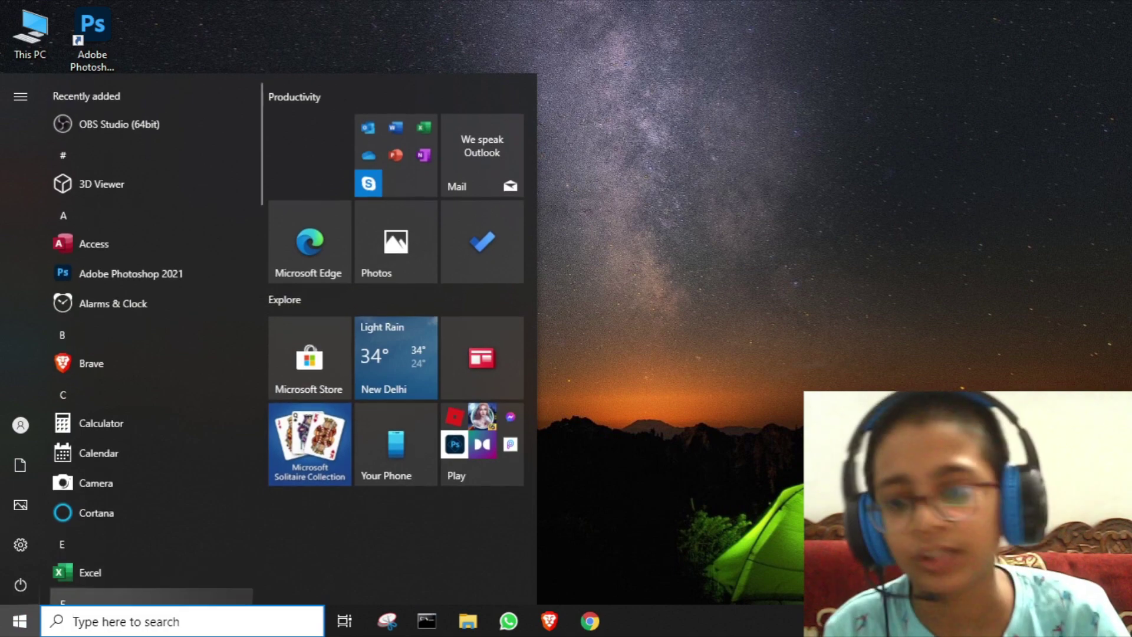
pyautogui.click(230, 621)
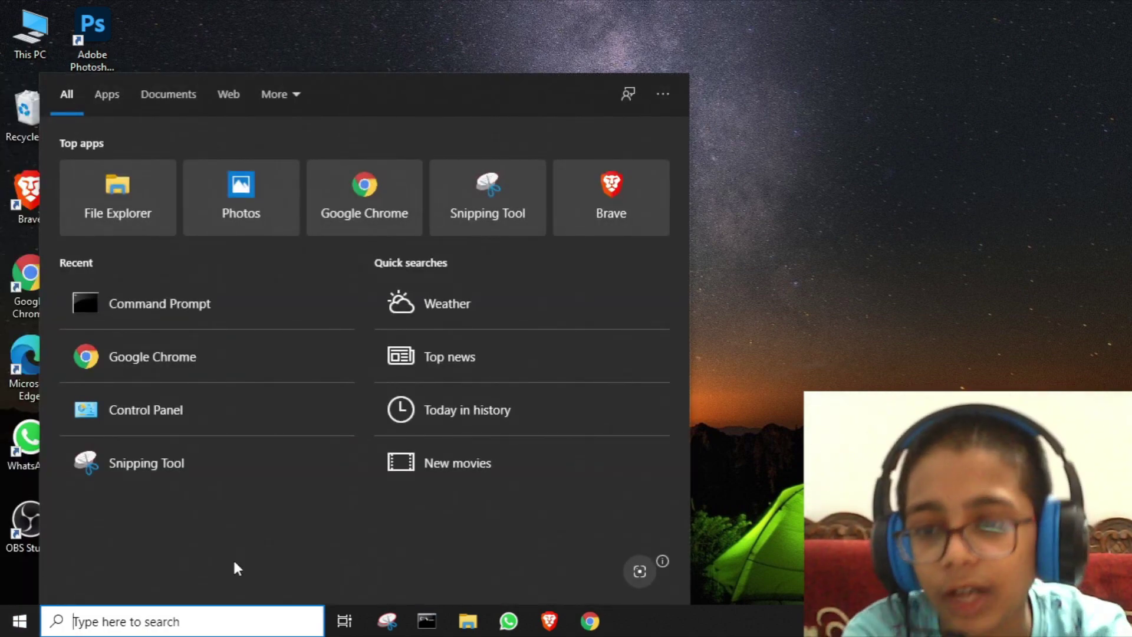
pyautogui.write('c')
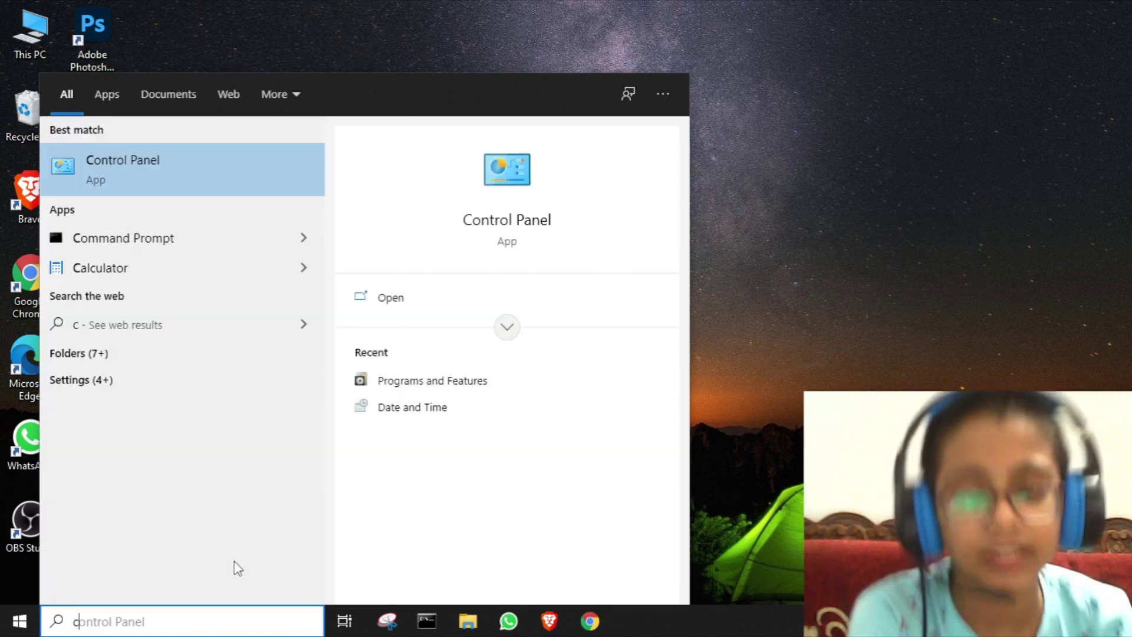
pyautogui.write('md')
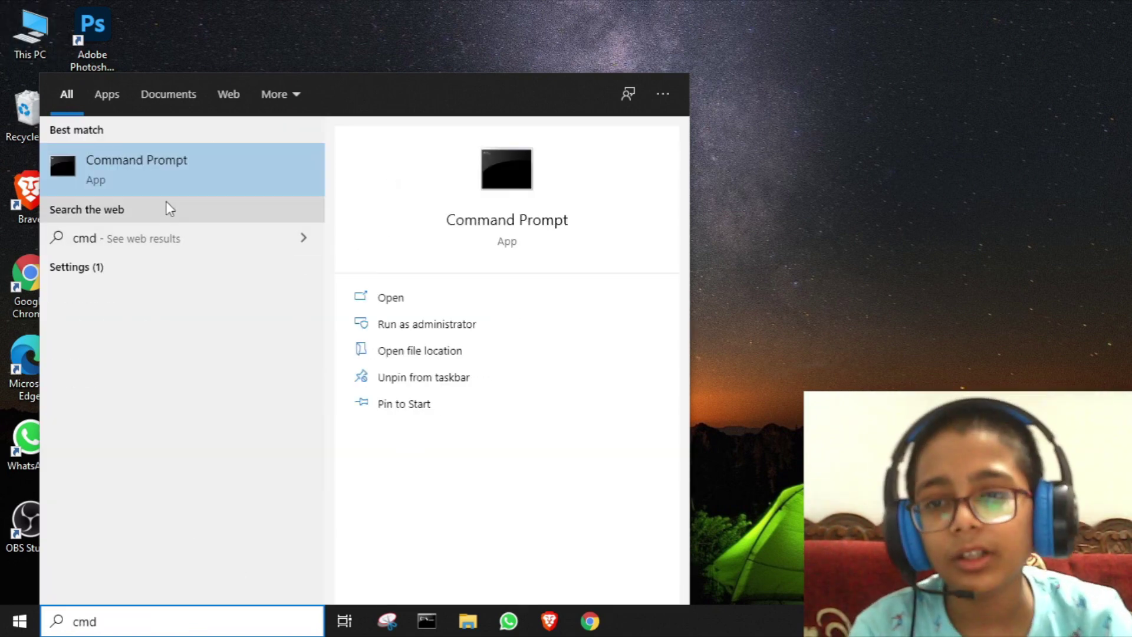
pyautogui.click(174, 177)
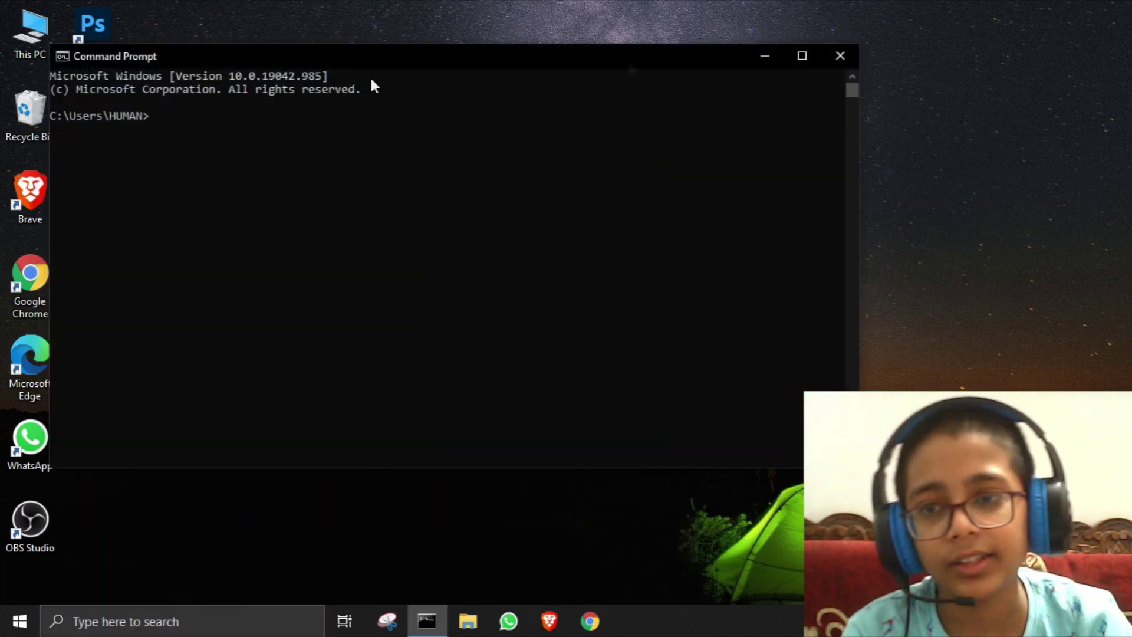
pyautogui.click(854, 55)
pyautogui.click(161, 632)
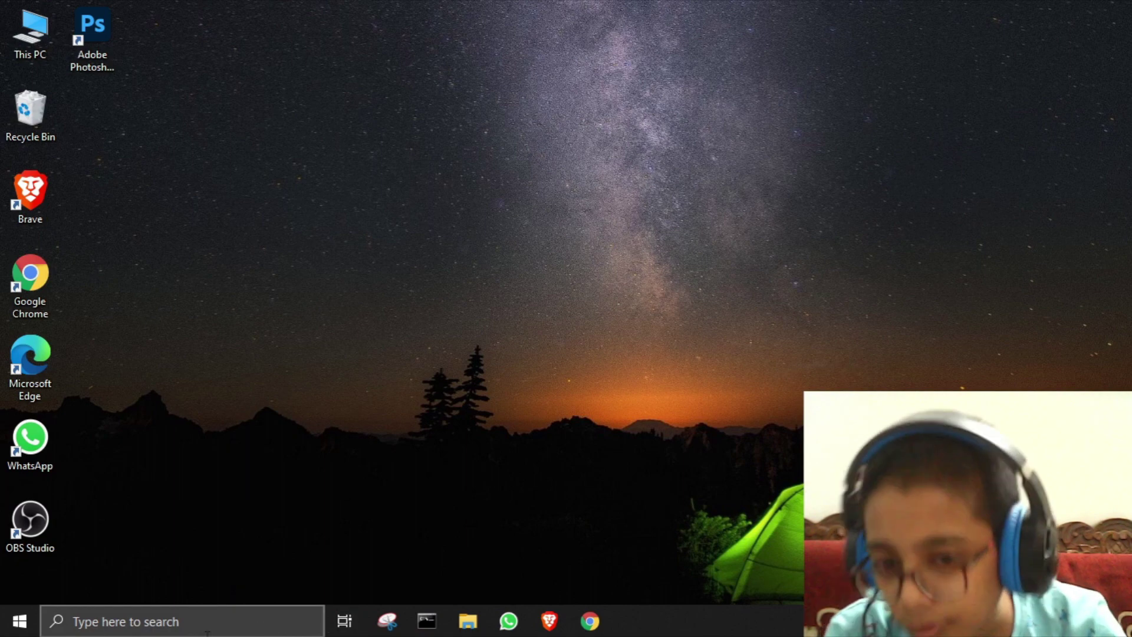
pyautogui.write('cmd')
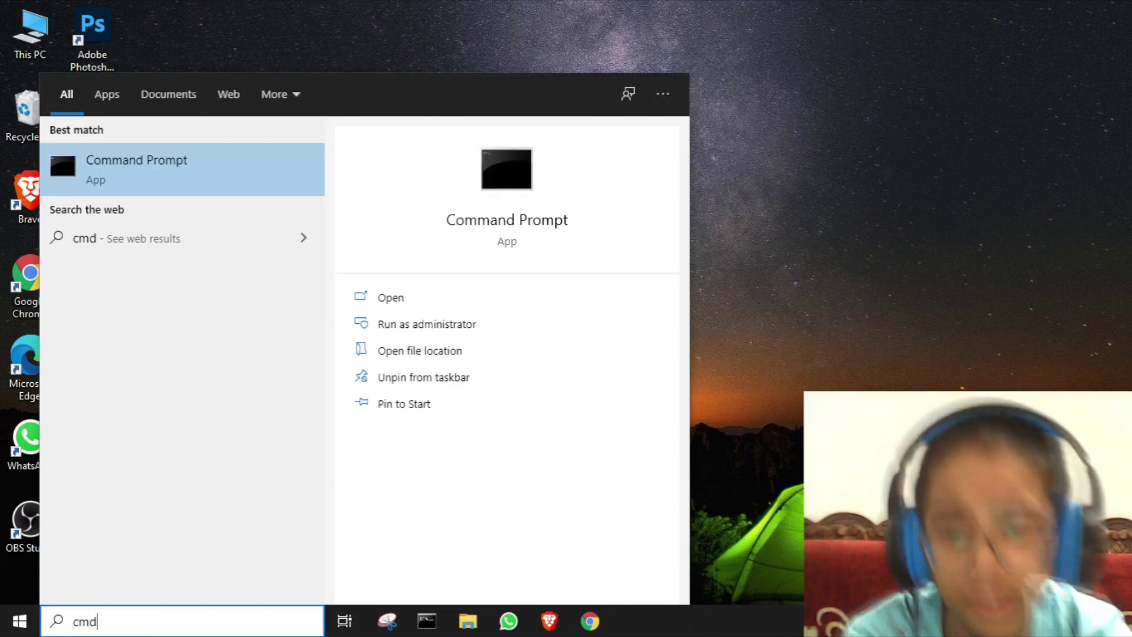
# Run Command Prompt as administrator, approve UAC, and move the window into place.
pyautogui.rightClick(116, 188)
pyautogui.click(148, 204)
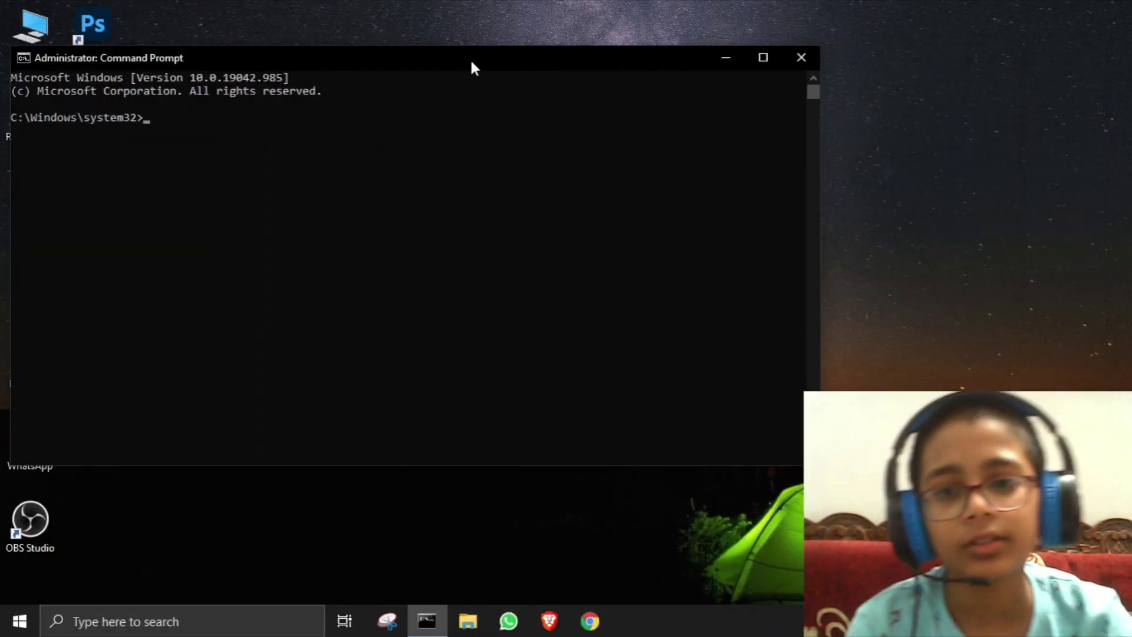
pyautogui.moveTo(472, 62); pyautogui.dragTo(579, 72)
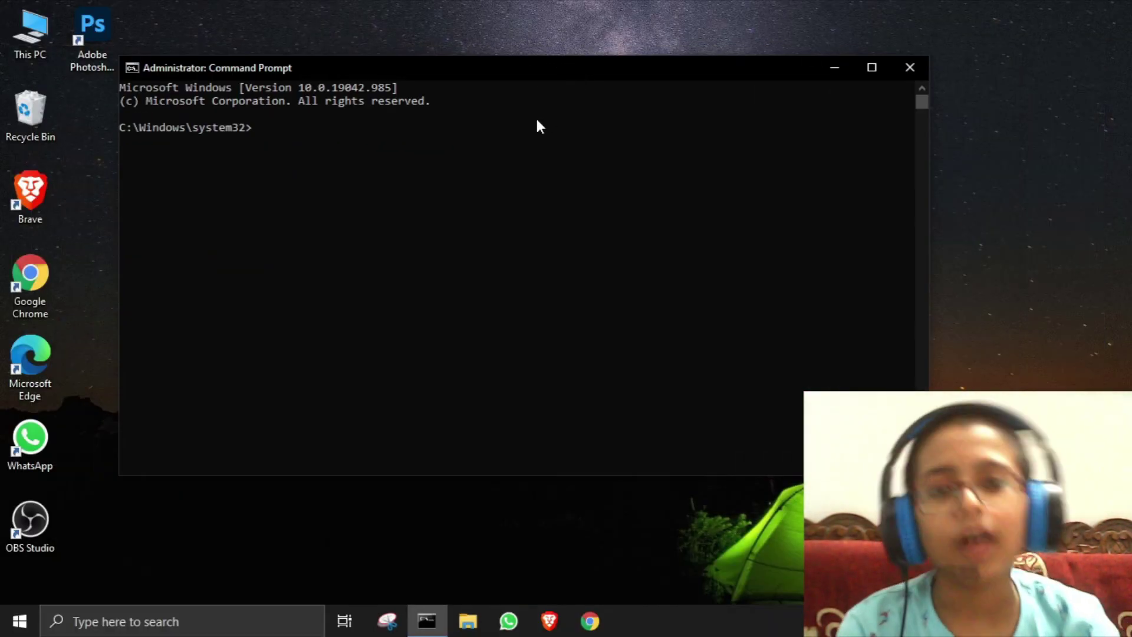
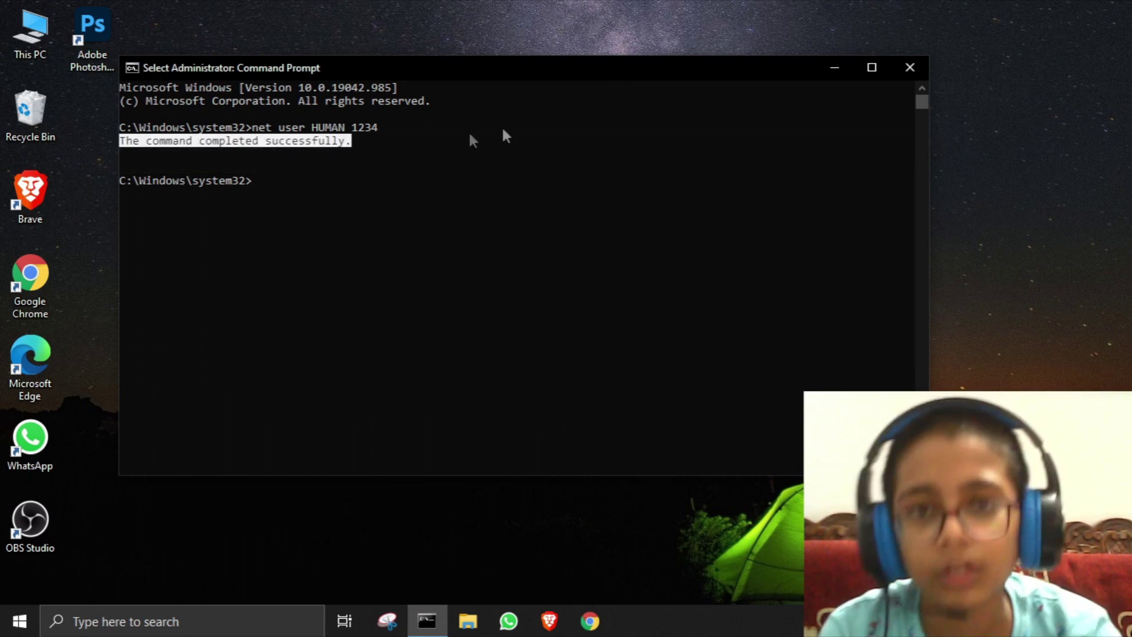
# Close the Command Prompt window now that the password change has succeeded.
pyautogui.click(914, 66)
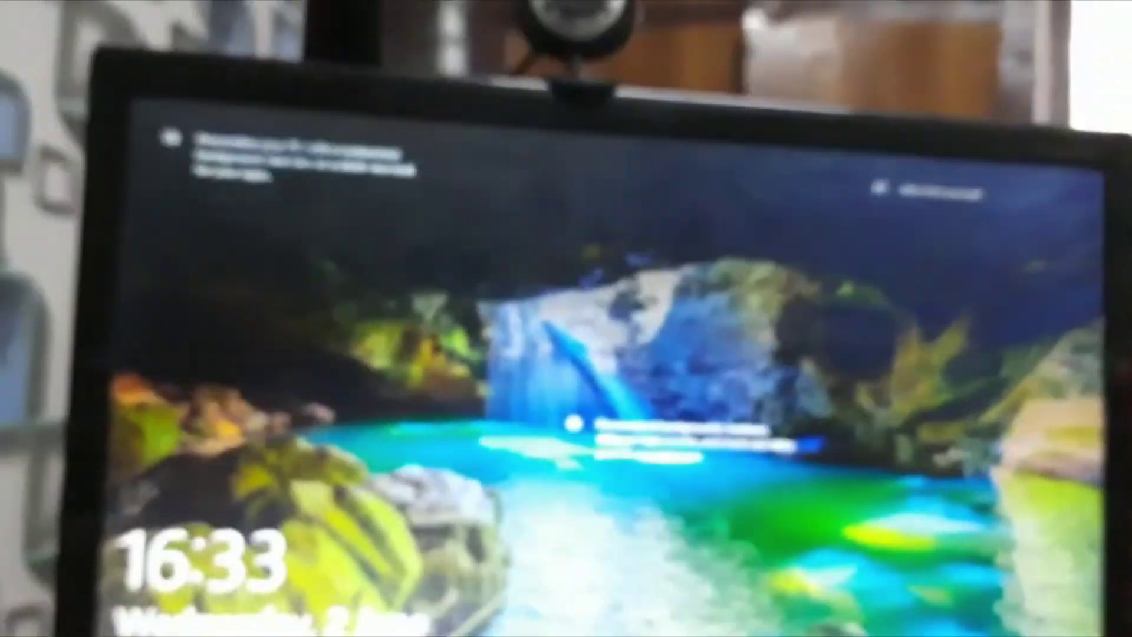
# Unlock the lock screen and sign in with the account's newly set password.
pyautogui.press('space')
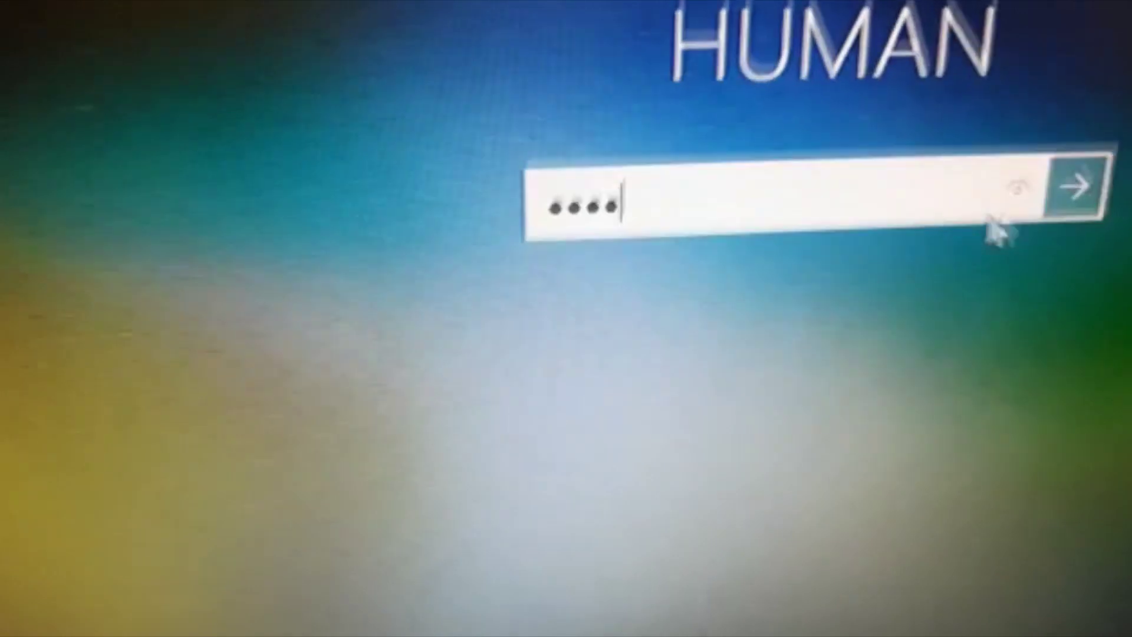
pyautogui.click(1016, 189)
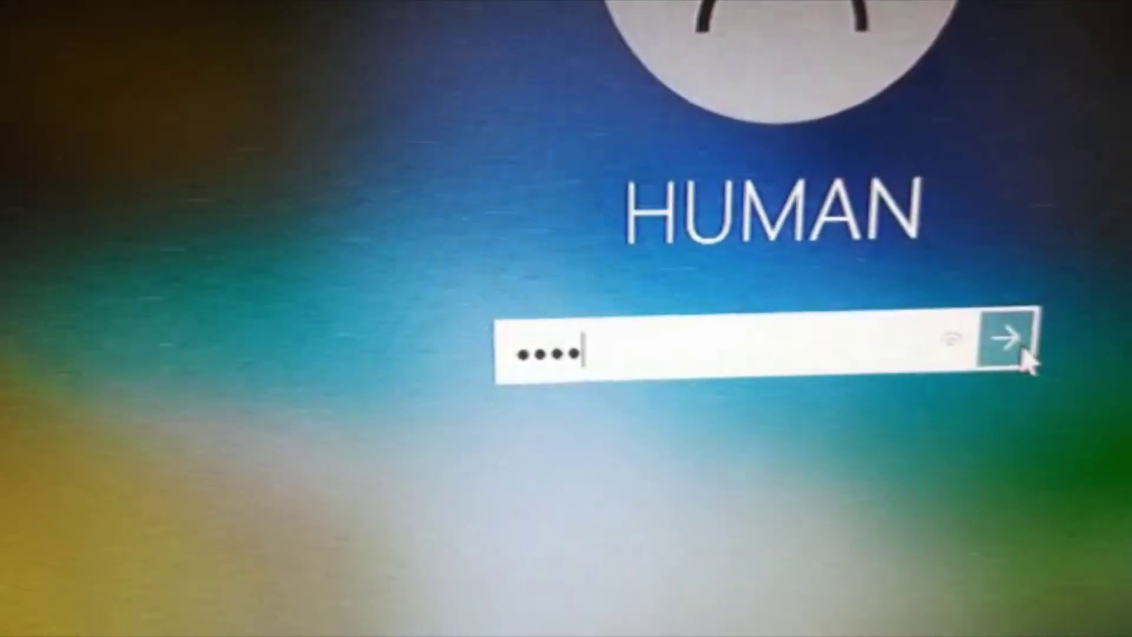
pyautogui.click(1077, 185)
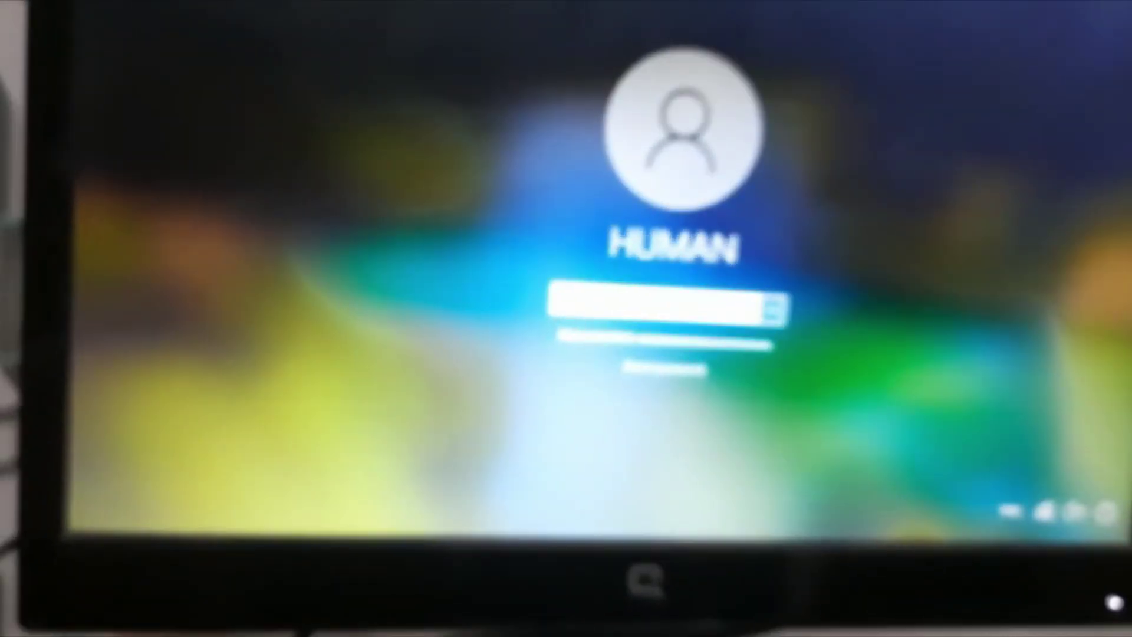
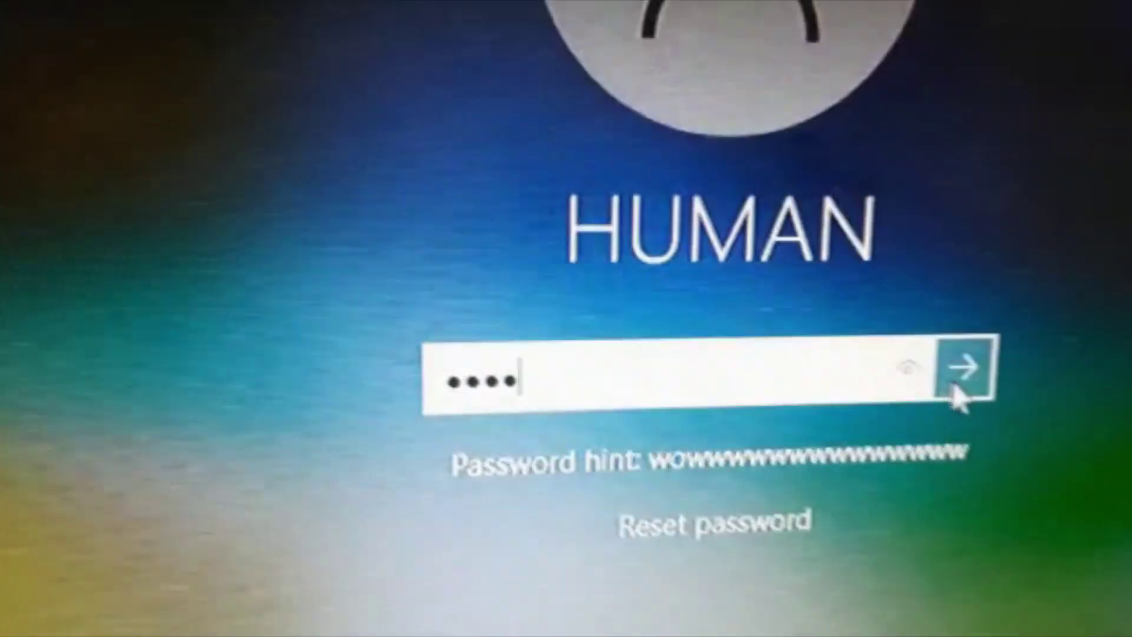
pyautogui.click(951, 385)
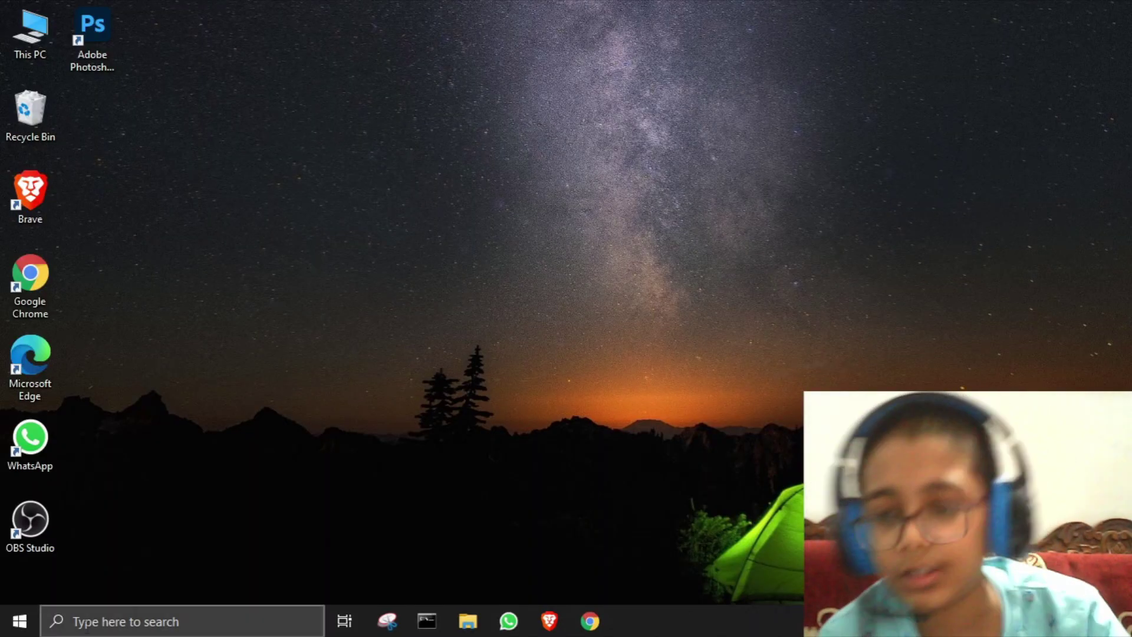
# Reopen Command Prompt from Start search, type 'net user HUMAN' and move the window right.
pyautogui.click(20, 621)
pyautogui.click(426, 621)
pyautogui.write('net user ')
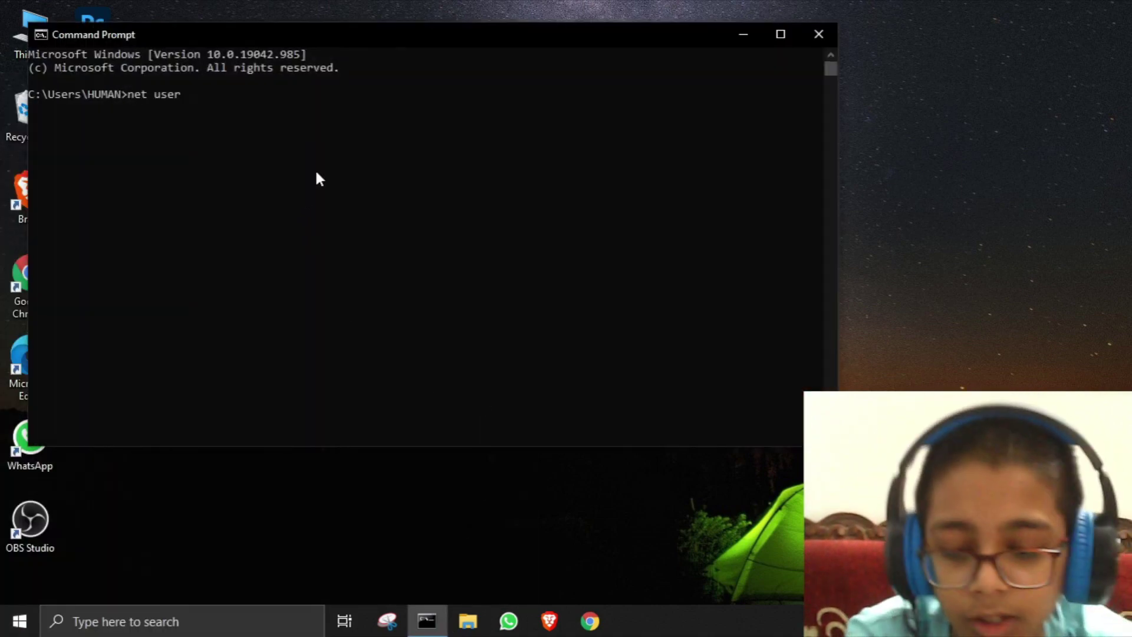
pyautogui.write('HUMAN')
pyautogui.moveTo(188, 96); pyautogui.dragTo(225, 96)
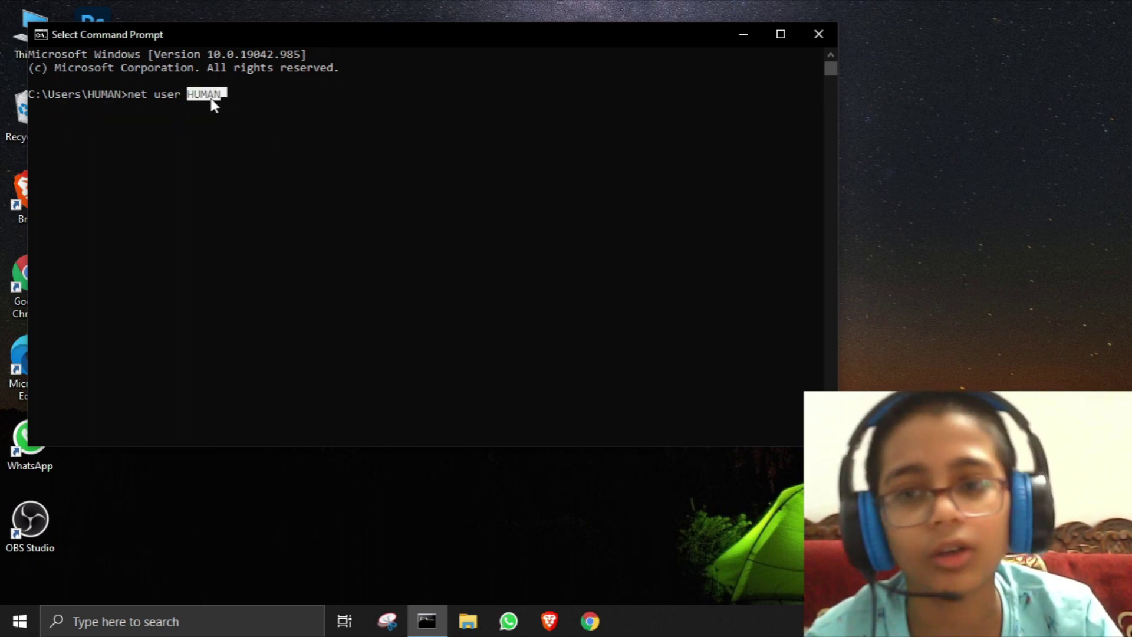
pyautogui.click(204, 95)
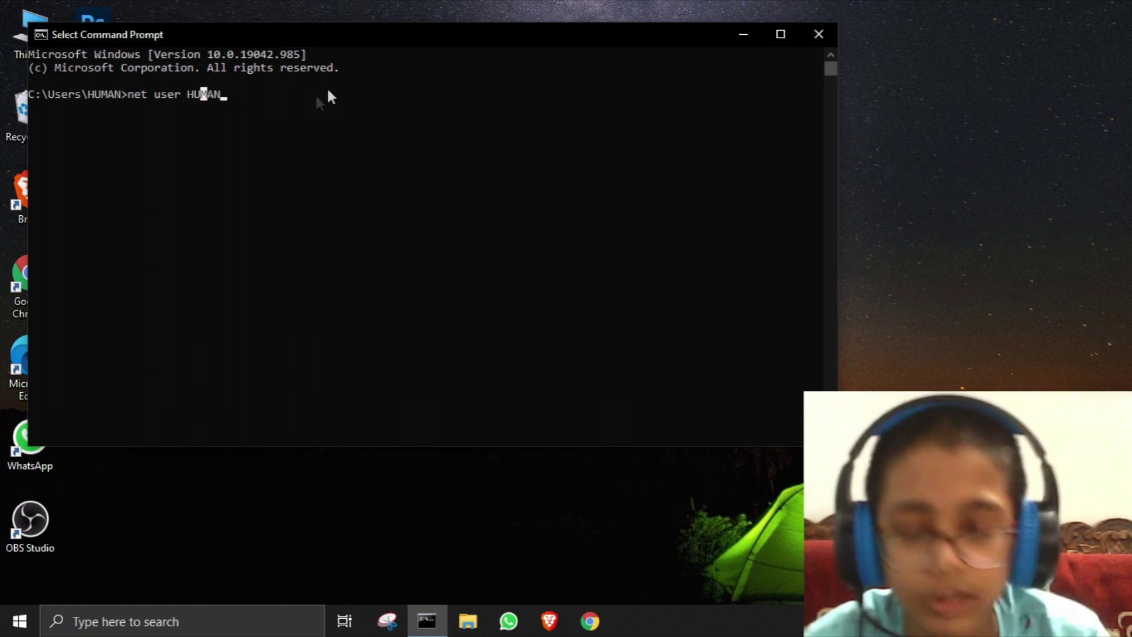
pyautogui.click(328, 92)
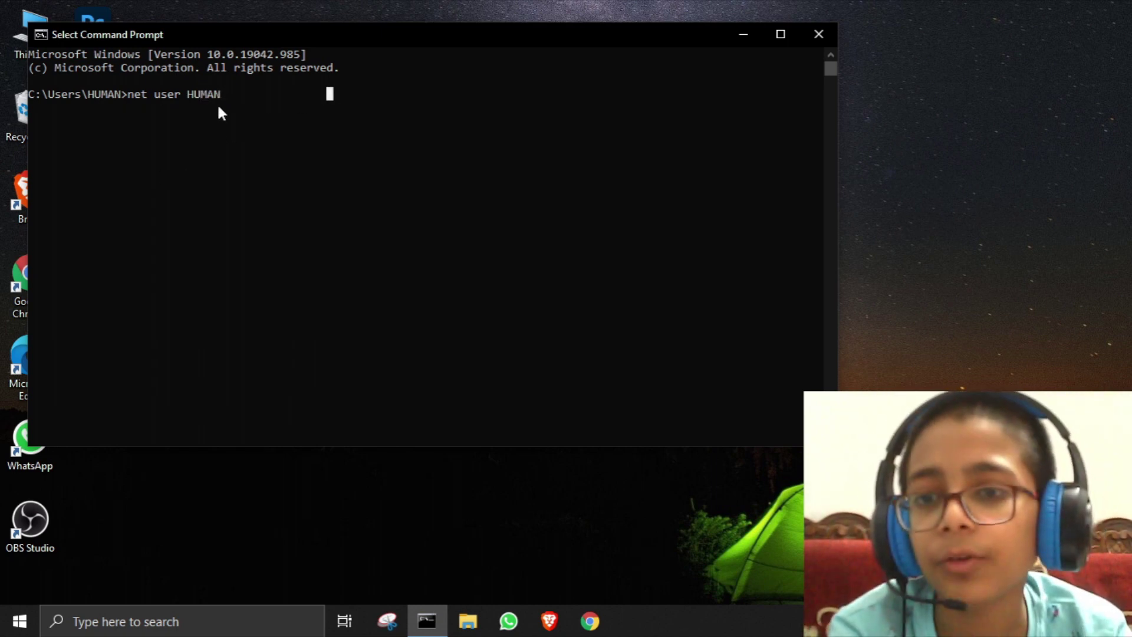
pyautogui.moveTo(49, 37); pyautogui.dragTo(84, 39)
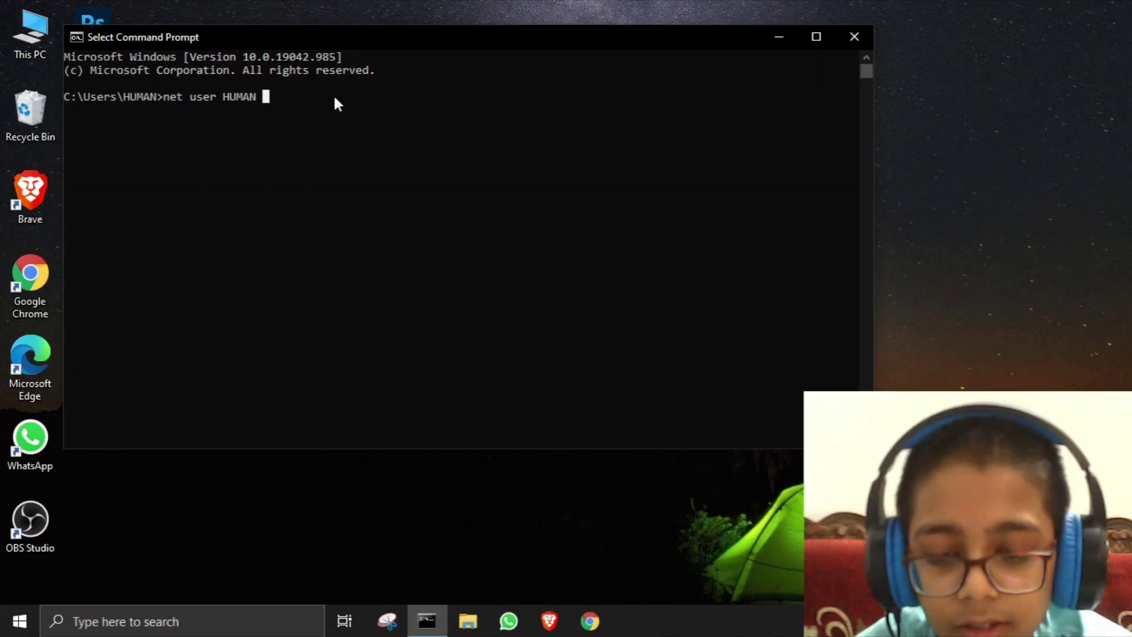
# Append a new password to the net user command, then trim part of it.
pyautogui.press('BackSpace')
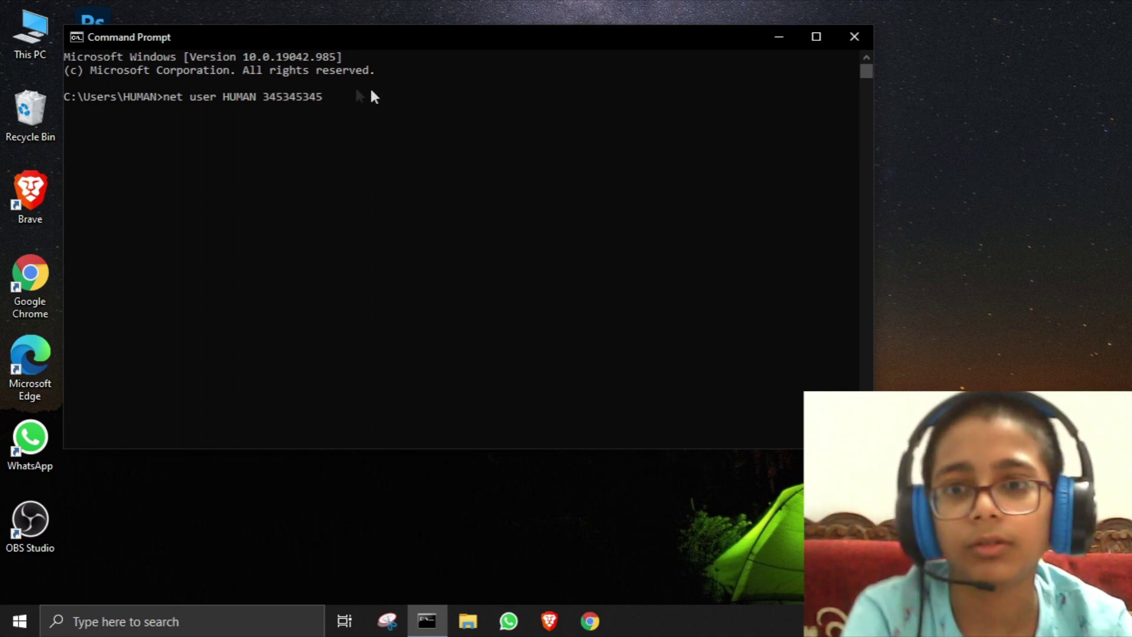
pyautogui.moveTo(262, 99); pyautogui.dragTo(345, 100)
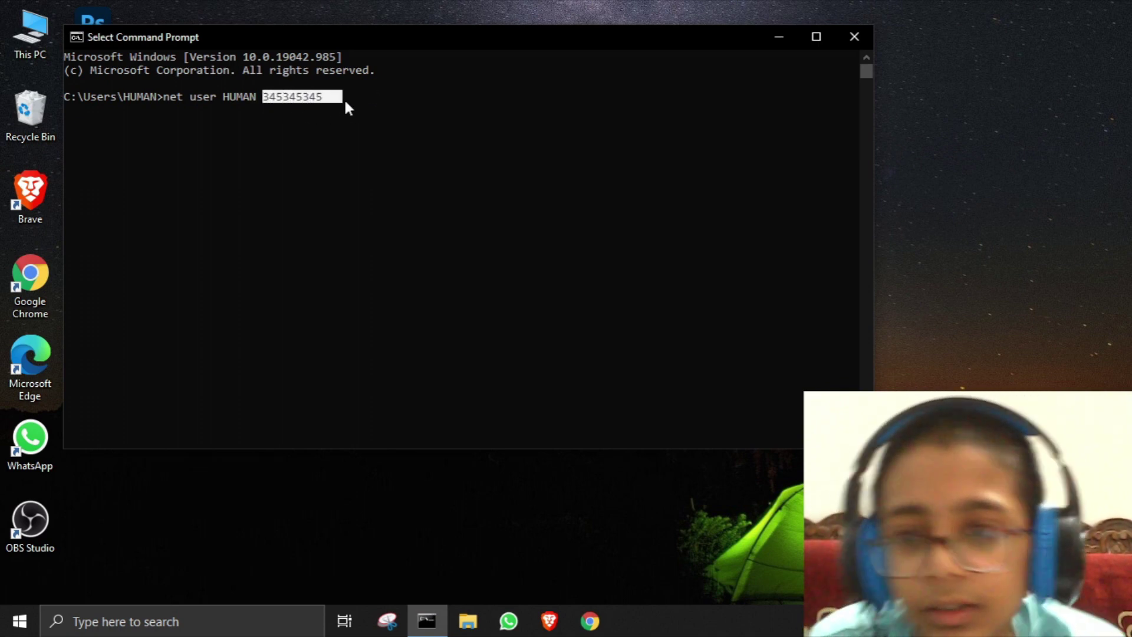
pyautogui.press('BackSpace')
pyautogui.press('BackSpace')
pyautogui.press('BackSpace')
pyautogui.press('BackSpace')
pyautogui.press('BackSpace')
pyautogui.press('BackSpace')
pyautogui.press('BackSpace')
pyautogui.press('BackSpace')
pyautogui.press('BackSpace')
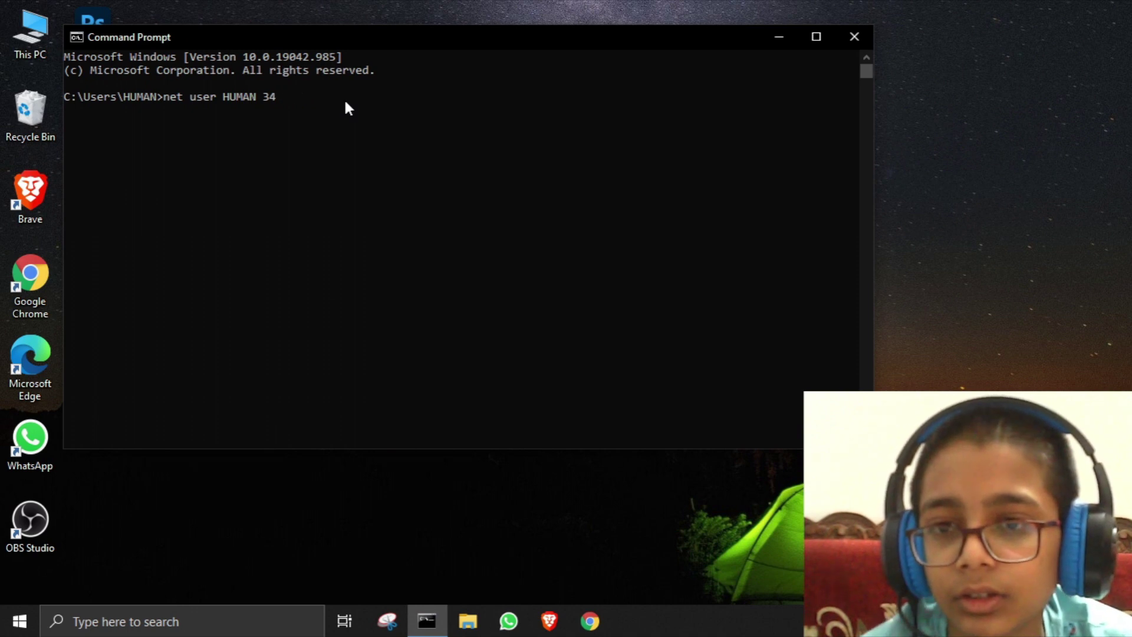